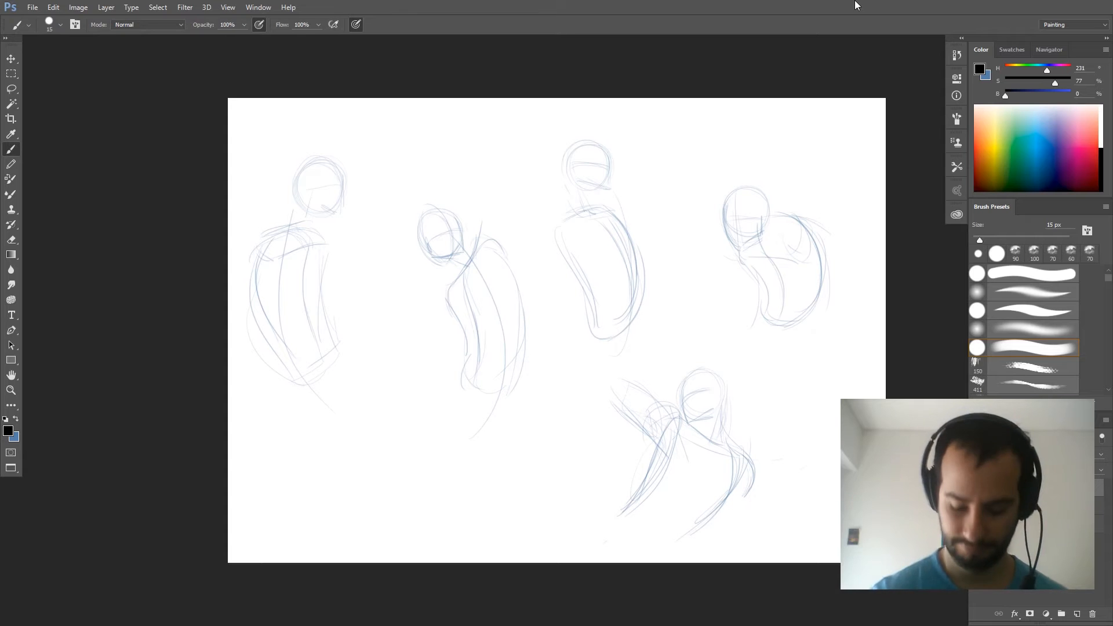
- Set the brush size to 8 px and sketch the back edge, oval base and jaw end of the first figure's neck
scroll(292, 266, up, 6)
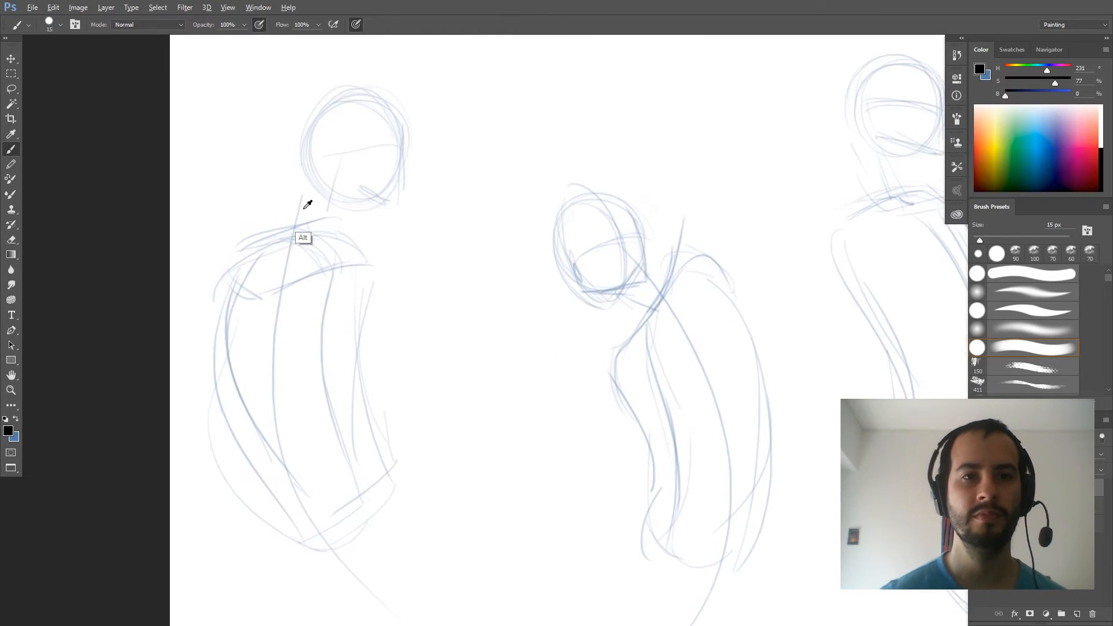
drag(329, 219, 384, 249)
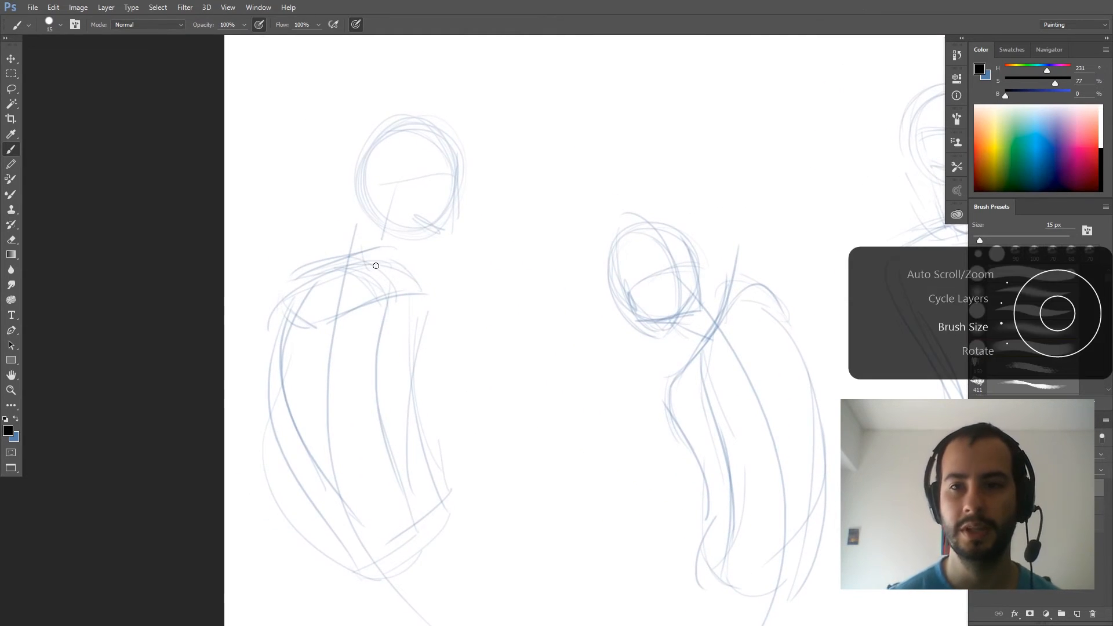
key(bracketleft)
key(bracketleft)
key(bracketleft)
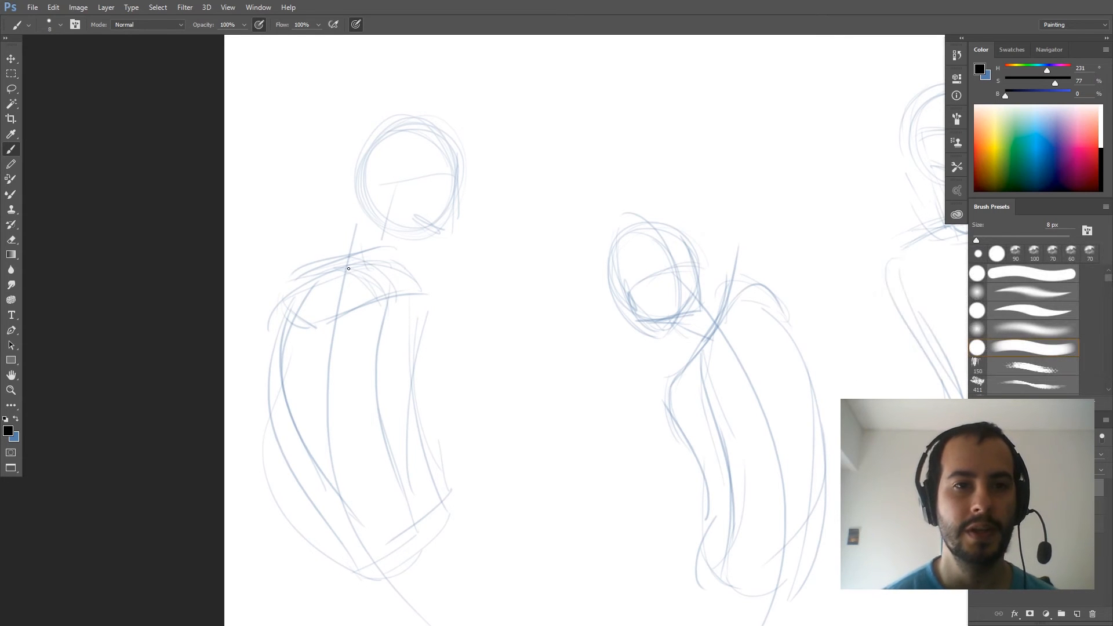
mouse_move(373, 205)
mouse_down()
mouse_move(349, 264)
mouse_move(388, 292)
mouse_up()
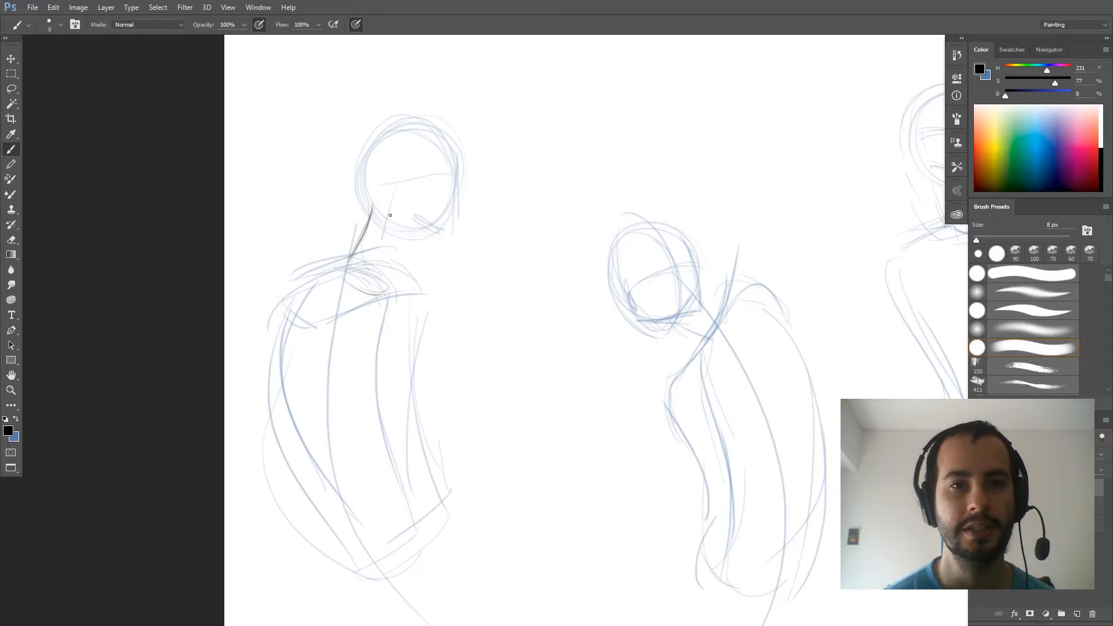
drag(374, 214, 421, 227)
- Draw both collarbones, rough shoulder curves, the face edge, the chin line and the front neck muscle on the first figure
mouse_move(386, 305)
mouse_down()
mouse_move(381, 317)
mouse_move(417, 292)
mouse_move(429, 253)
mouse_up()
drag(364, 312, 255, 321)
drag(248, 378, 306, 338)
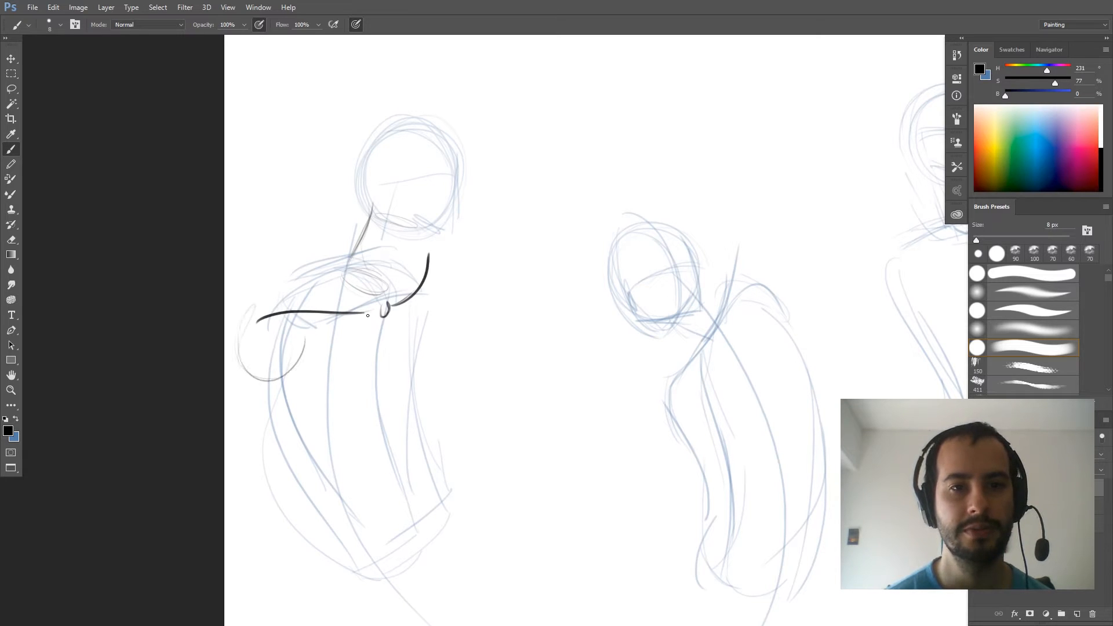
mouse_move(440, 322)
mouse_down()
mouse_move(455, 272)
mouse_move(422, 250)
mouse_move(460, 299)
mouse_move(440, 265)
mouse_up()
mouse_move(383, 310)
mouse_down()
mouse_move(387, 239)
mouse_move(448, 234)
mouse_up()
mouse_move(457, 166)
mouse_down()
mouse_move(450, 235)
mouse_move(403, 216)
mouse_move(392, 294)
mouse_up()
drag(409, 247, 392, 294)
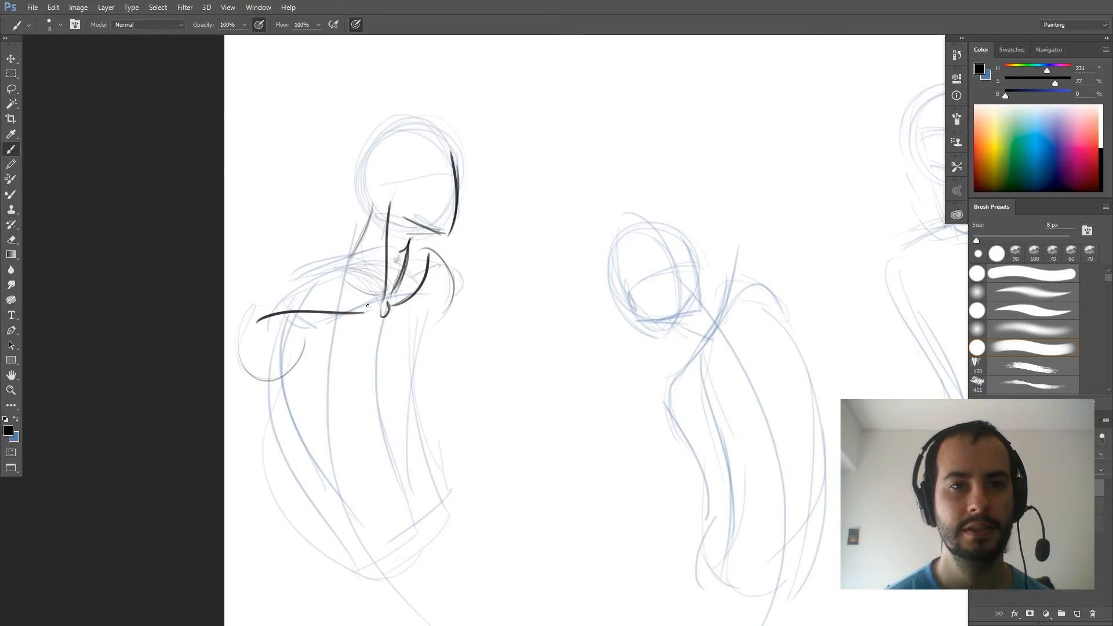
- Draw the trapezius slope from the first figure's neck down to the near shoulder and mark the shoulder joint
mouse_move(248, 314)
mouse_down()
mouse_move(281, 314)
mouse_move(250, 328)
mouse_move(303, 277)
mouse_move(270, 294)
mouse_move(285, 280)
mouse_move(352, 249)
mouse_move(375, 218)
mouse_move(344, 254)
mouse_up()
drag(367, 225, 314, 260)
drag(283, 295, 337, 308)
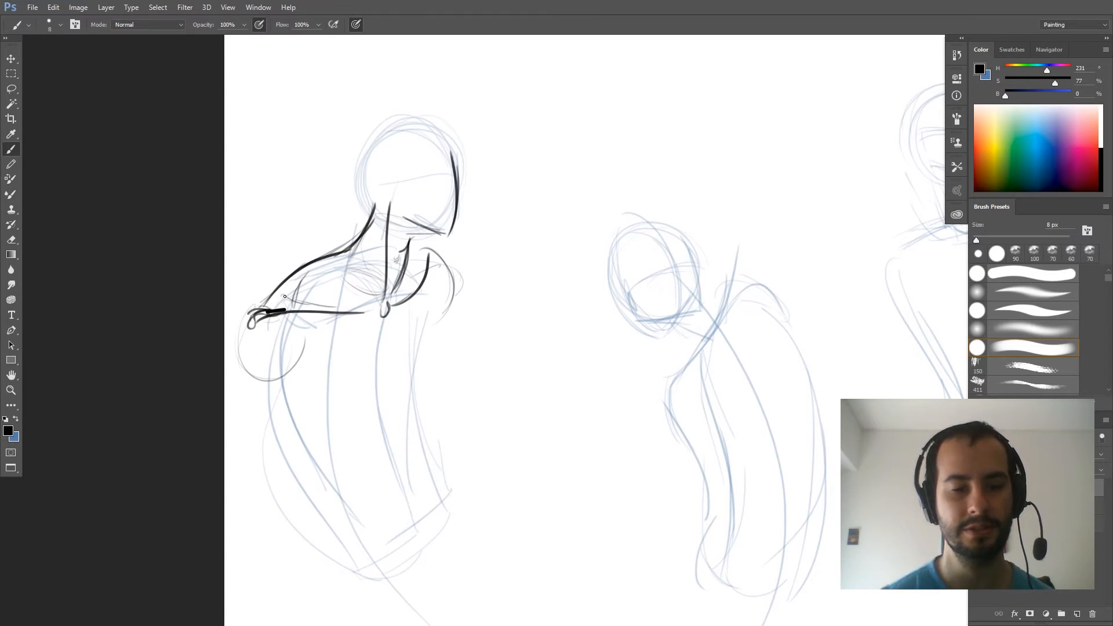
- Erase the first figure's near collarbone and shoulder end, and redraw the collarbone as a lower curve to the pit of the neck
key(e)
drag(243, 316, 357, 331)
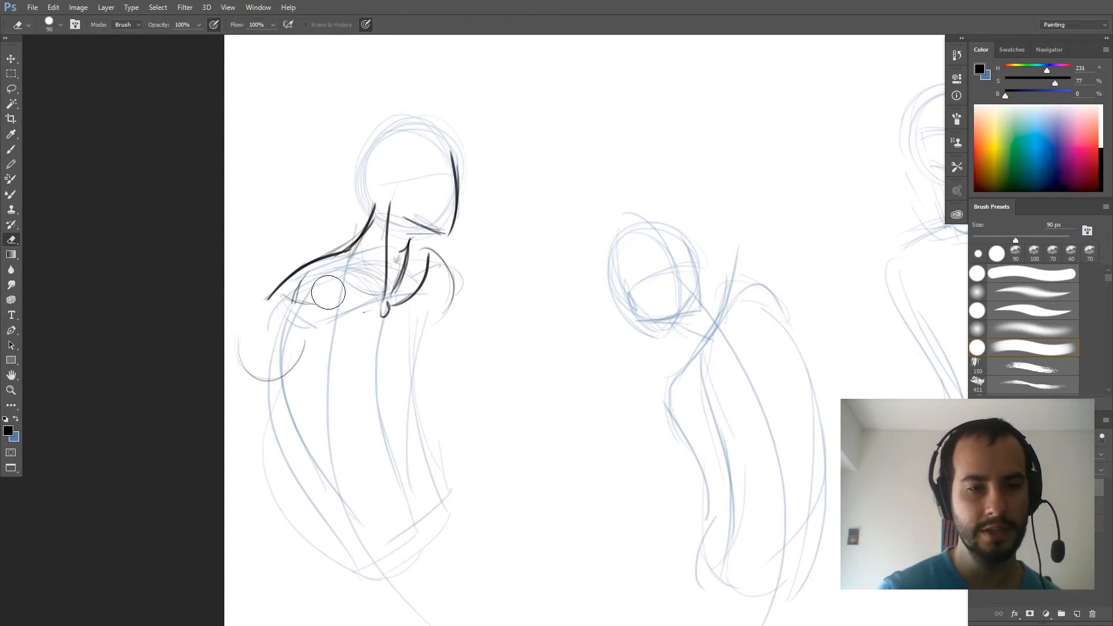
key(b)
mouse_move(279, 296)
mouse_down()
mouse_move(366, 317)
mouse_move(351, 313)
mouse_move(424, 291)
mouse_move(388, 314)
mouse_move(426, 267)
mouse_up()
- Outline both rounded shoulders, the chest centre line and the lower edge of the chest on the first figure
mouse_move(278, 299)
mouse_down()
mouse_move(383, 317)
mouse_move(287, 296)
mouse_move(301, 296)
mouse_move(244, 314)
mouse_move(239, 357)
mouse_up()
mouse_move(265, 296)
mouse_down()
mouse_move(283, 381)
mouse_move(311, 313)
mouse_move(283, 364)
mouse_move(234, 358)
mouse_up()
mouse_move(428, 268)
mouse_down()
mouse_move(450, 315)
mouse_move(392, 393)
mouse_up()
mouse_move(388, 325)
mouse_down()
mouse_move(391, 430)
mouse_move(431, 344)
mouse_up()
mouse_move(431, 296)
mouse_down()
mouse_move(423, 374)
mouse_move(394, 406)
mouse_up()
mouse_move(296, 371)
mouse_down()
mouse_move(371, 399)
mouse_move(280, 370)
mouse_move(259, 382)
mouse_up()
mouse_move(260, 303)
mouse_down()
mouse_move(237, 356)
mouse_move(310, 365)
mouse_move(287, 366)
mouse_move(334, 385)
mouse_up()
drag(350, 271, 369, 289)
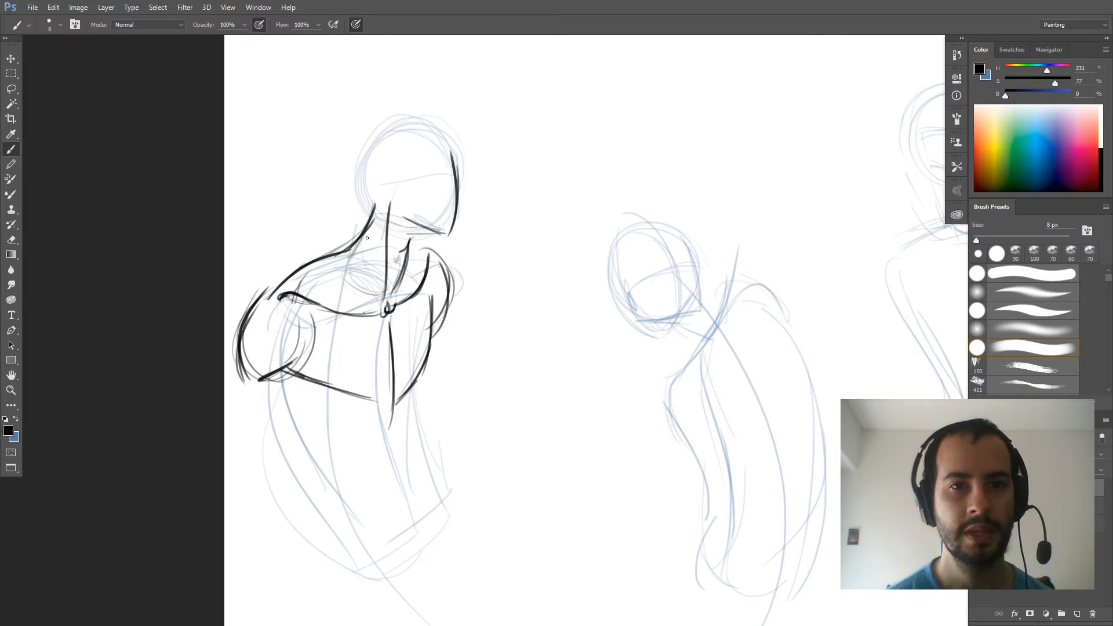
- Hatch the hollow between neck and trapezius, and define the throat and underside of the jaw on the first figure
mouse_move(376, 221)
mouse_down()
mouse_move(336, 280)
mouse_move(334, 310)
mouse_move(323, 287)
mouse_move(323, 312)
mouse_move(342, 277)
mouse_up()
drag(416, 249, 432, 251)
mouse_move(344, 311)
mouse_down()
mouse_move(321, 276)
mouse_move(341, 309)
mouse_move(345, 271)
mouse_move(366, 268)
mouse_move(377, 294)
mouse_move(376, 207)
mouse_move(375, 300)
mouse_up()
mouse_move(404, 246)
mouse_down()
mouse_move(413, 233)
mouse_move(403, 225)
mouse_move(446, 232)
mouse_up()
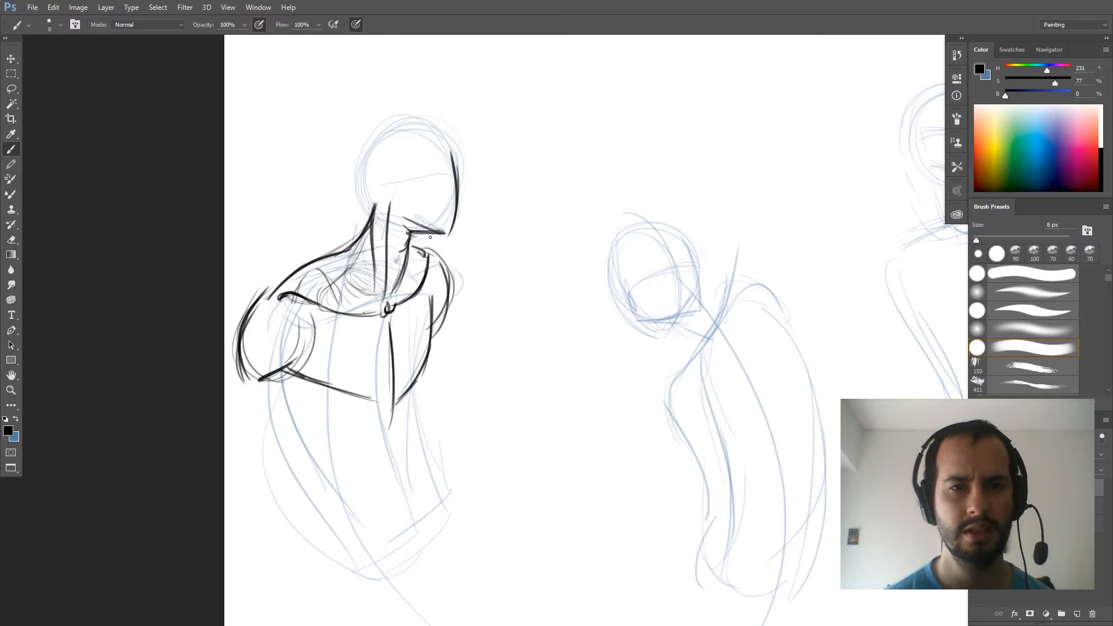
drag(406, 276, 404, 231)
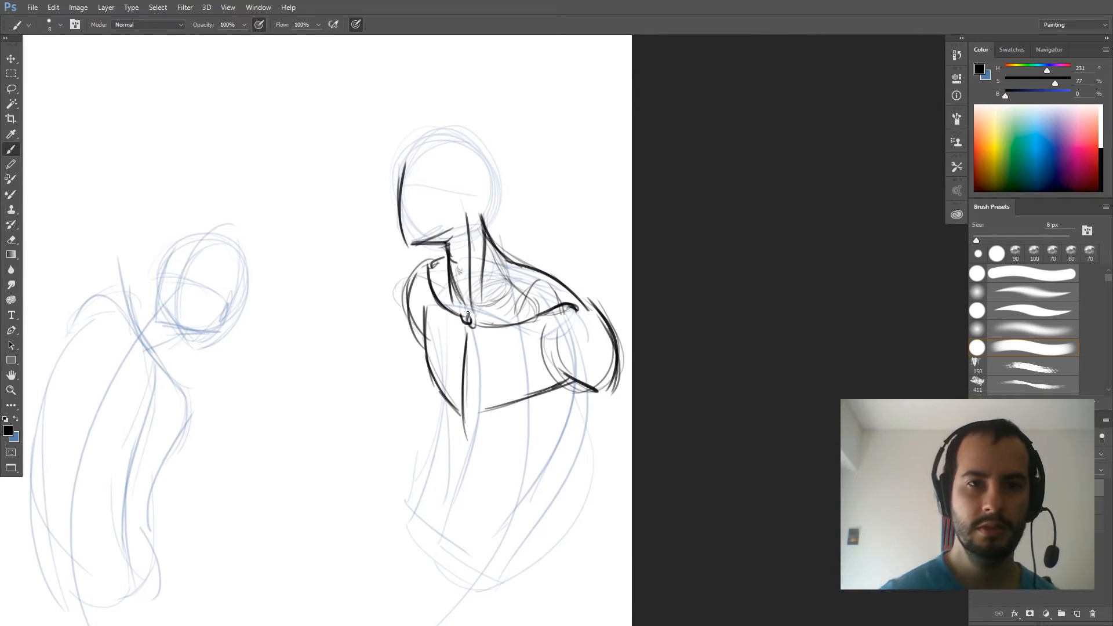
- Reinforce the neck muscles on the mirrored first figure and complete its jawline and face contour
mouse_move(470, 318)
mouse_down()
mouse_move(465, 234)
mouse_move(461, 309)
mouse_up()
mouse_move(445, 251)
mouse_down()
mouse_move(465, 314)
mouse_move(463, 304)
mouse_move(470, 313)
mouse_move(498, 306)
mouse_move(479, 318)
mouse_move(486, 288)
mouse_move(495, 313)
mouse_up()
drag(487, 270, 498, 312)
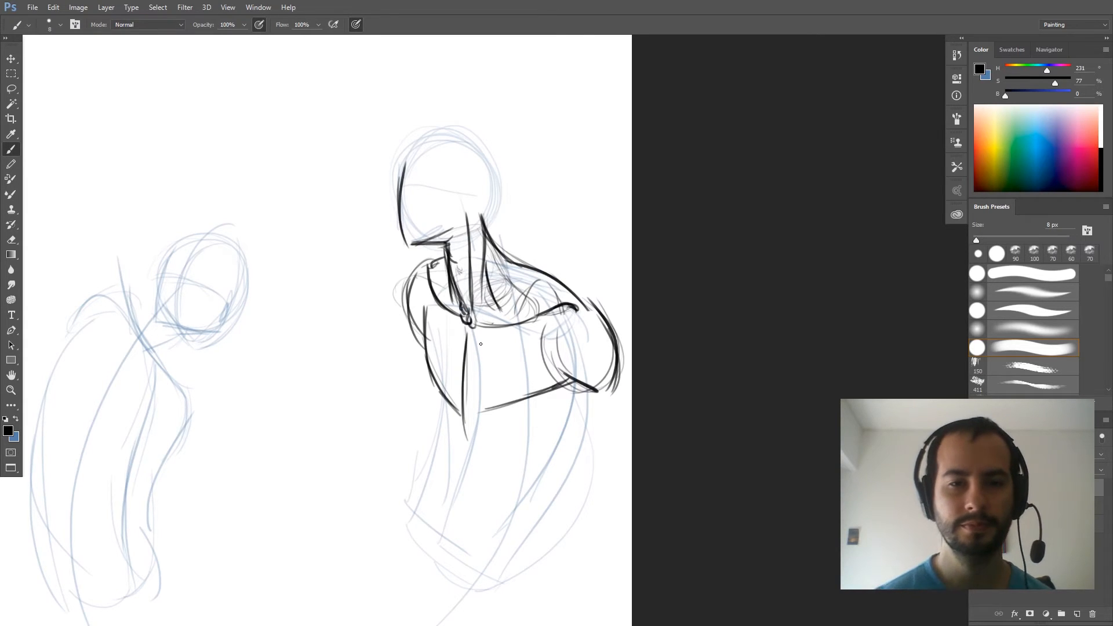
drag(412, 243, 467, 220)
mouse_move(464, 206)
mouse_down()
mouse_move(466, 227)
mouse_move(404, 163)
mouse_move(398, 226)
mouse_up()
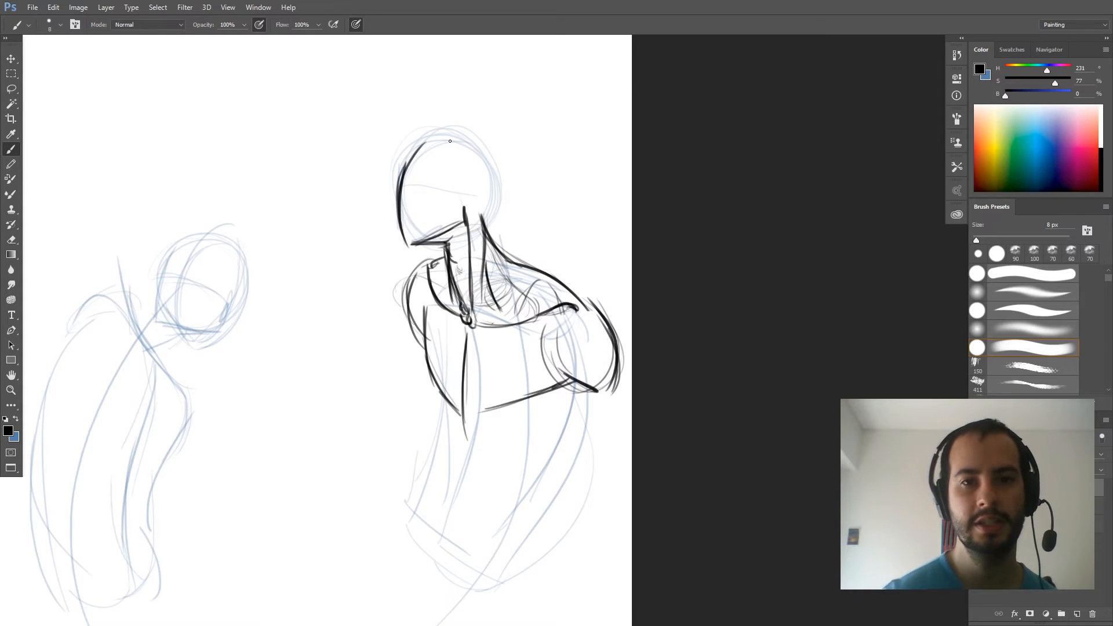
- Draw the steep far collarbone, short near collarbone and chest centre line on the second, leaning figure
drag(330, 311, 321, 318)
drag(215, 370, 539, 323)
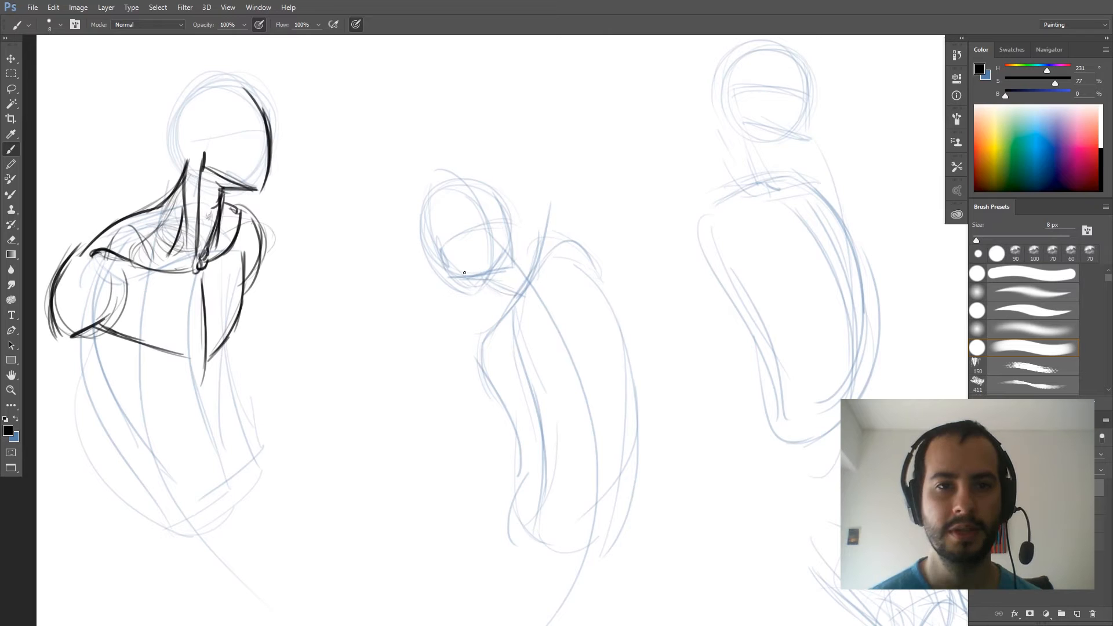
mouse_move(441, 264)
mouse_down()
mouse_move(509, 331)
mouse_move(559, 224)
mouse_up()
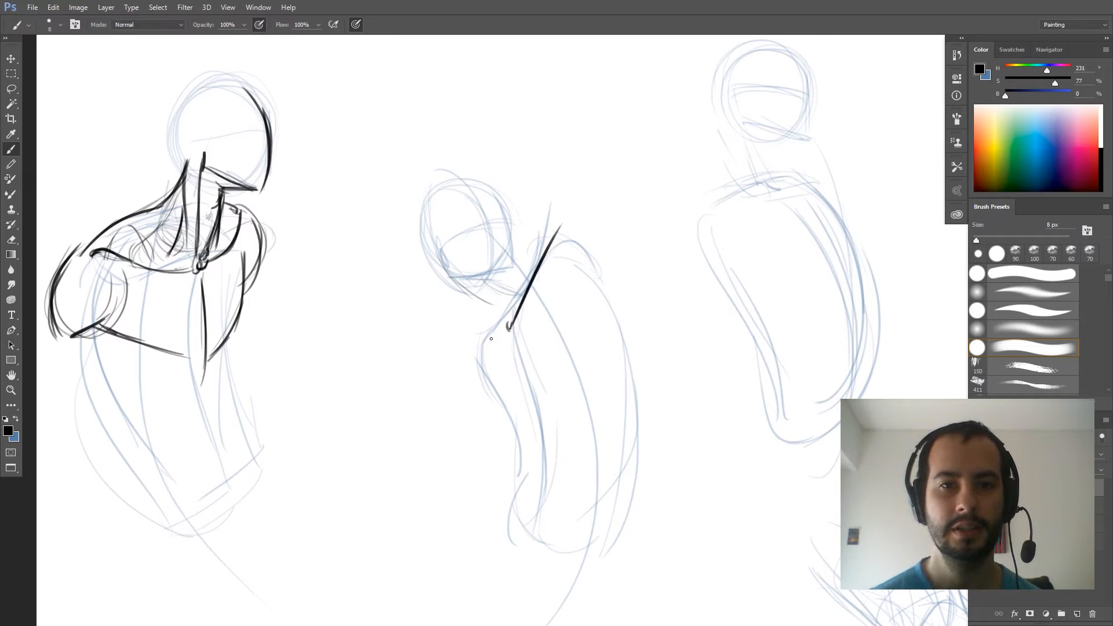
mouse_move(500, 329)
mouse_down()
mouse_move(467, 350)
mouse_move(533, 397)
mouse_up()
- Sketch the raised round shoulder and the smaller opposite shoulder curve on the second figure
mouse_move(543, 239)
mouse_down()
mouse_move(630, 290)
mouse_move(623, 275)
mouse_up()
mouse_move(592, 241)
mouse_down()
mouse_move(581, 307)
mouse_move(597, 314)
mouse_up()
mouse_move(575, 235)
mouse_down()
mouse_move(575, 302)
mouse_move(598, 326)
mouse_up()
drag(602, 240, 611, 288)
drag(562, 241, 601, 233)
drag(467, 363, 490, 398)
drag(475, 343, 458, 408)
drag(477, 341, 461, 394)
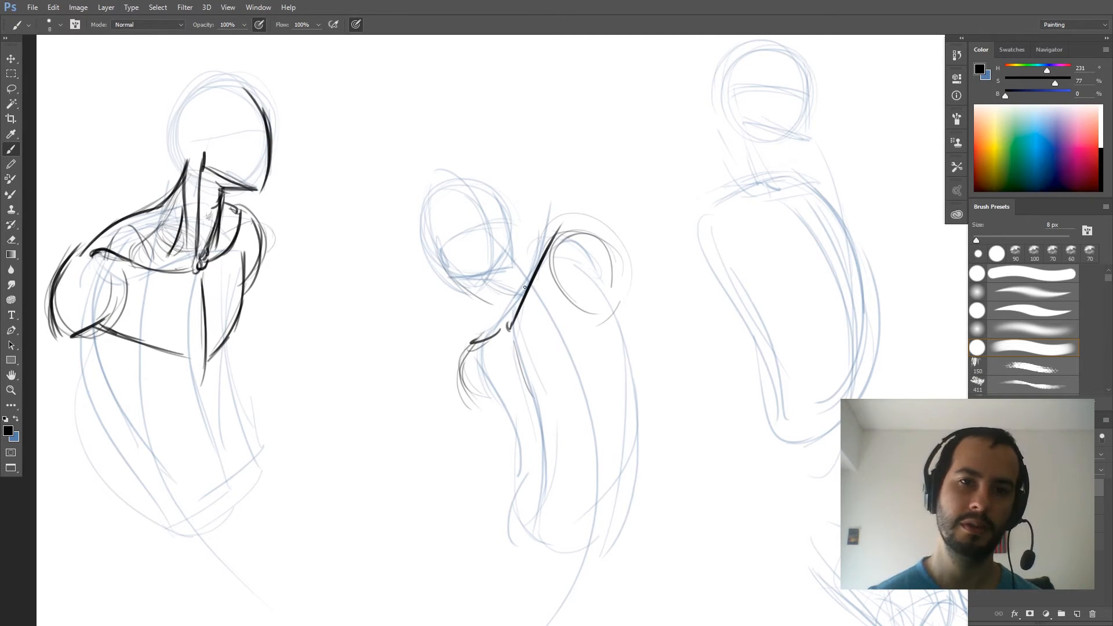
- Draw the second figure's neck edge, jawline and face edge, and mark the throat beneath the chin
mouse_move(492, 315)
mouse_down()
mouse_move(442, 257)
mouse_move(502, 319)
mouse_up()
mouse_move(490, 309)
mouse_down()
mouse_move(449, 266)
mouse_move(510, 268)
mouse_move(501, 210)
mouse_up()
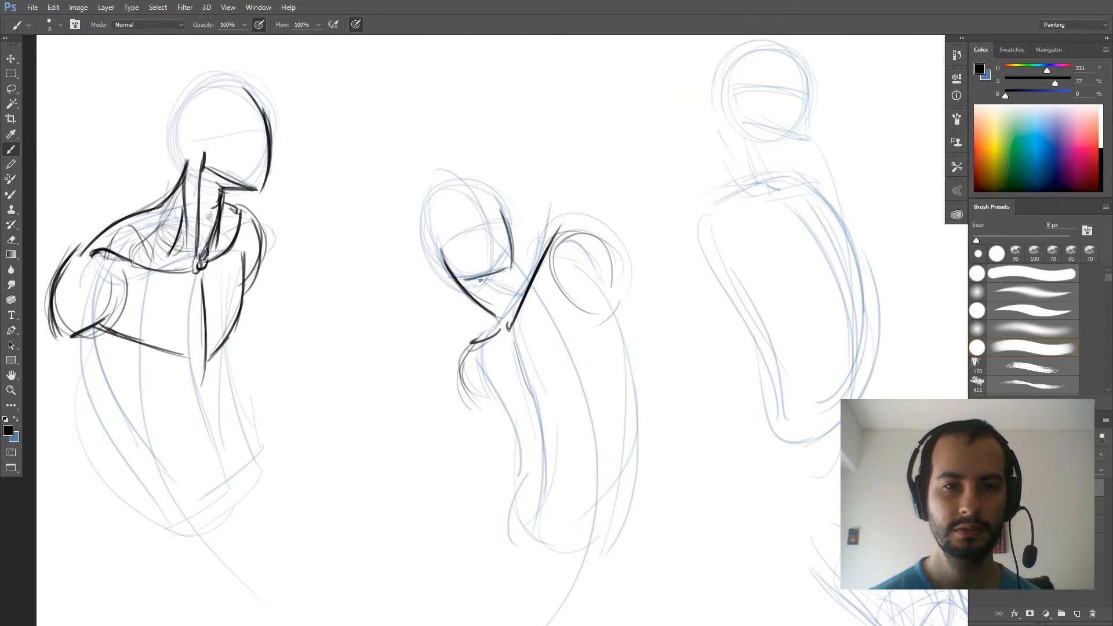
mouse_move(487, 276)
mouse_down()
mouse_move(499, 306)
mouse_move(514, 288)
mouse_move(510, 310)
mouse_move(519, 276)
mouse_up()
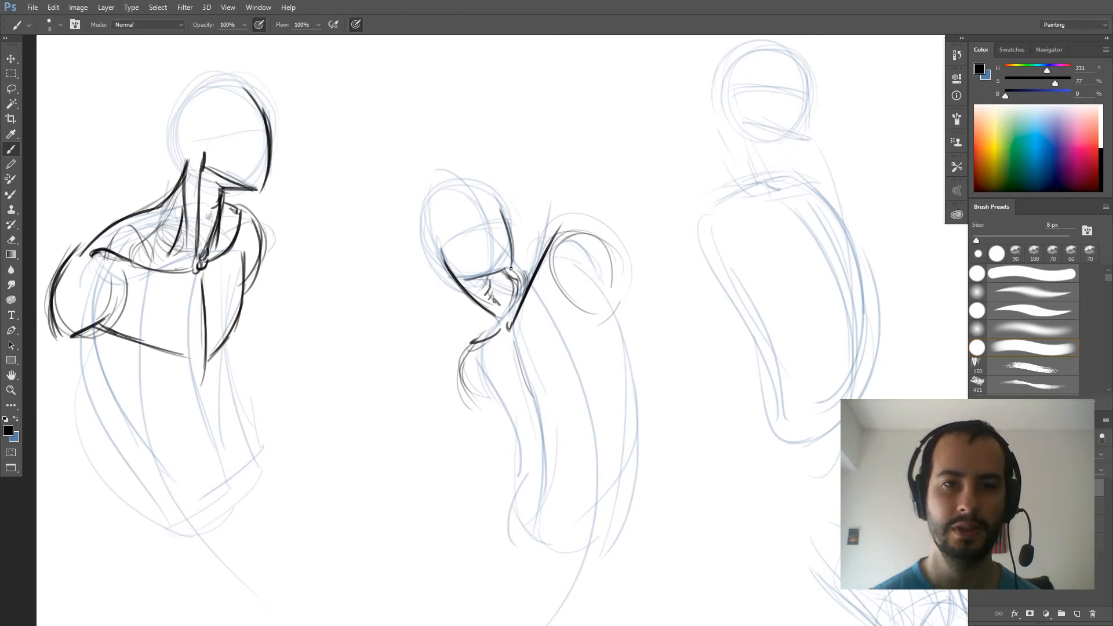
- Connect the second figure's neck to both shoulders with trapezius lines, and darken the shoulder contours
drag(541, 261, 560, 225)
mouse_move(544, 264)
mouse_down()
mouse_move(576, 220)
mouse_move(610, 260)
mouse_up()
drag(556, 227, 612, 260)
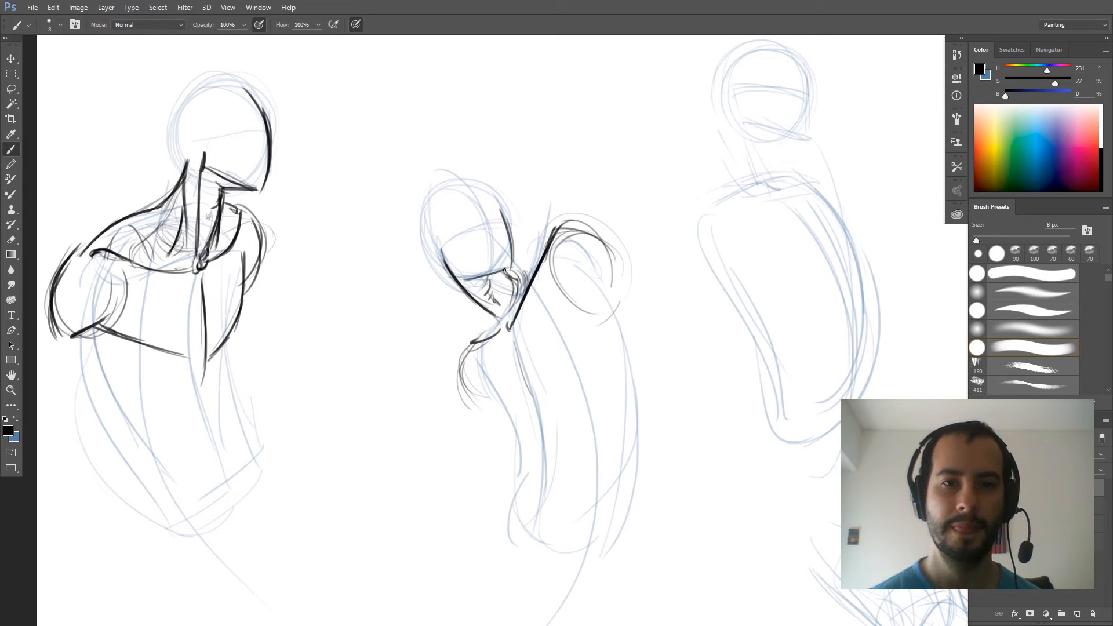
mouse_move(513, 262)
mouse_down()
mouse_move(552, 233)
mouse_move(522, 299)
mouse_up()
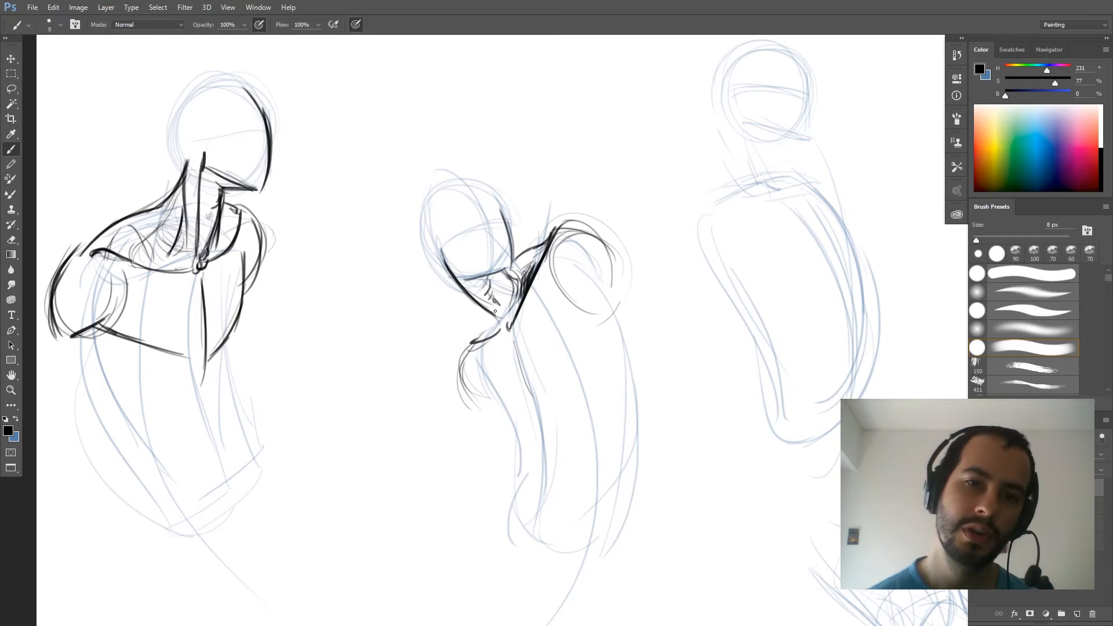
mouse_move(493, 337)
mouse_down()
mouse_move(464, 351)
mouse_move(458, 394)
mouse_up()
mouse_move(470, 351)
mouse_down()
mouse_move(461, 405)
mouse_move(476, 293)
mouse_move(473, 334)
mouse_move(484, 311)
mouse_move(498, 322)
mouse_move(496, 333)
mouse_move(454, 279)
mouse_move(489, 301)
mouse_up()
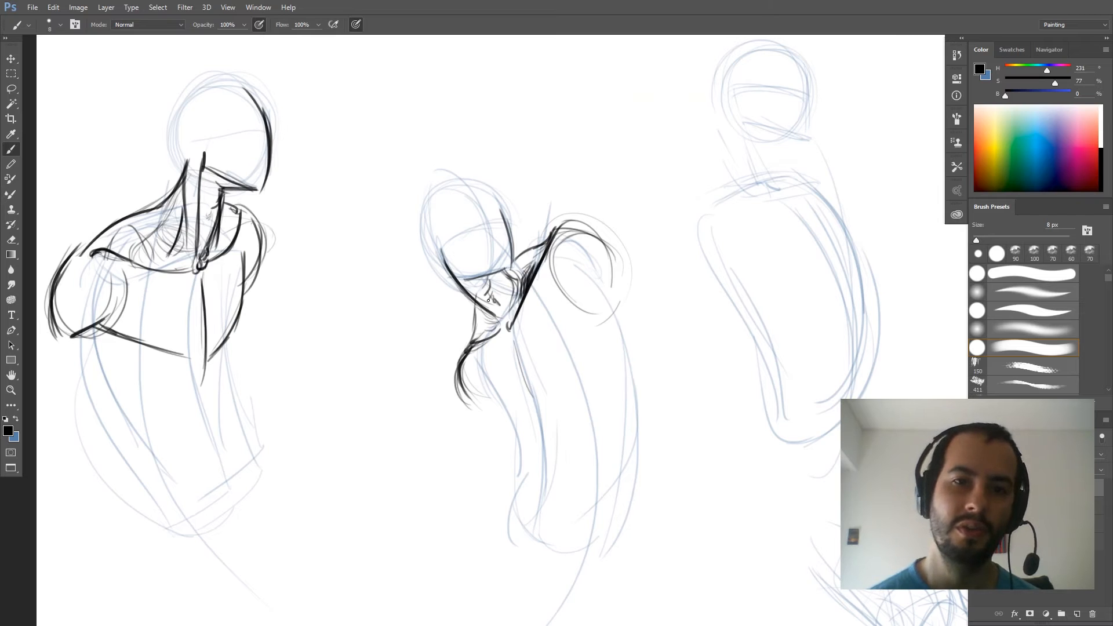
- Add a curved facial centre line and an arrow showing the head's direction on the second figure, refining its jaw
mouse_move(496, 319)
mouse_down()
mouse_move(447, 249)
mouse_move(463, 279)
mouse_move(502, 271)
mouse_move(465, 280)
mouse_move(512, 266)
mouse_up()
drag(481, 206, 499, 270)
drag(467, 185, 499, 271)
mouse_move(494, 217)
mouse_down()
mouse_move(547, 172)
mouse_move(529, 197)
mouse_move(540, 176)
mouse_up()
- Darken the second figure's collarbone, chest centre line and raised shoulder with repeated strokes
mouse_move(498, 319)
mouse_down()
mouse_move(513, 335)
mouse_move(555, 265)
mouse_up()
drag(516, 333, 548, 259)
drag(519, 357, 540, 405)
mouse_move(520, 336)
mouse_down()
mouse_move(523, 369)
mouse_move(516, 339)
mouse_move(530, 390)
mouse_up()
mouse_move(521, 383)
mouse_down()
mouse_move(515, 355)
mouse_move(533, 397)
mouse_up()
drag(546, 257, 554, 288)
mouse_move(558, 231)
mouse_down()
mouse_move(545, 263)
mouse_move(557, 291)
mouse_up()
mouse_move(562, 231)
mouse_down()
mouse_move(606, 228)
mouse_move(626, 287)
mouse_move(668, 267)
mouse_move(538, 299)
mouse_up()
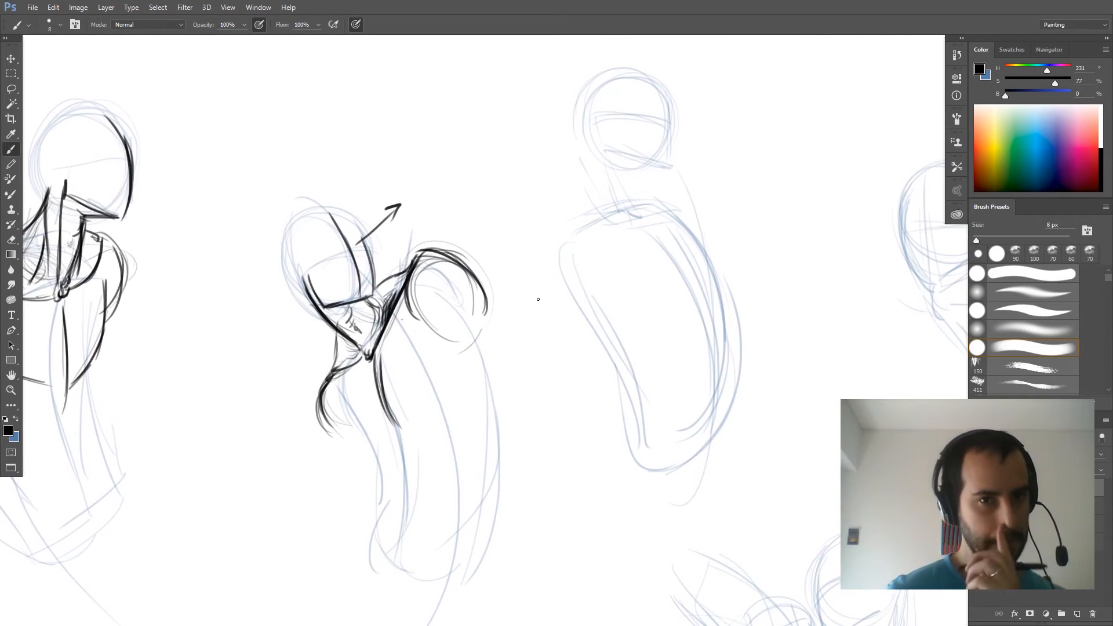
- Mirror the canvas view, strengthen the second figure's neck and trapezius lines, and flip the view back
key(ctrl+shift+h)
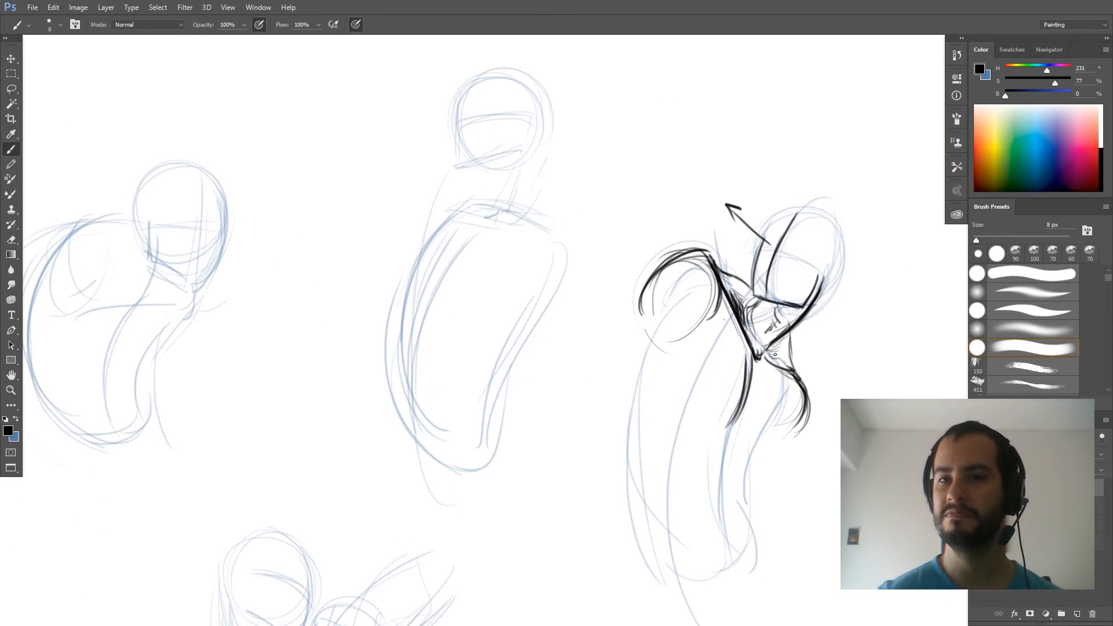
drag(770, 353, 824, 281)
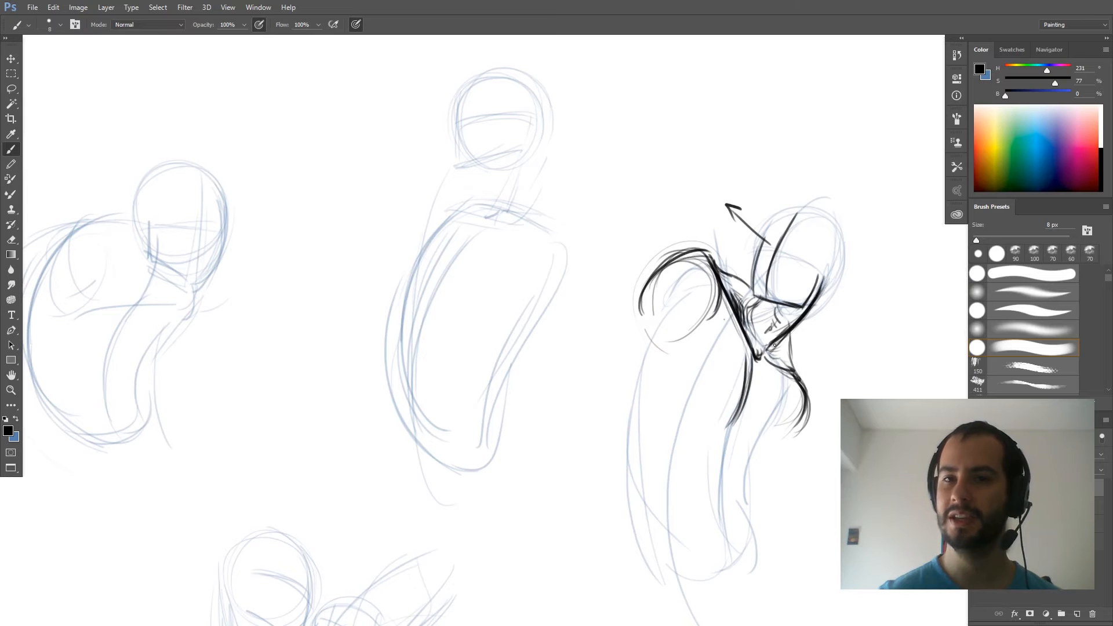
mouse_move(774, 357)
mouse_down()
mouse_move(790, 332)
mouse_move(793, 347)
mouse_up()
mouse_move(792, 363)
mouse_down()
mouse_move(749, 302)
mouse_move(749, 333)
mouse_move(756, 311)
mouse_move(755, 341)
mouse_move(759, 301)
mouse_up()
drag(746, 338, 767, 298)
drag(757, 328, 766, 301)
key(ctrl+shift+h)
- Draw the jaw underside, near collarbone, pit of the neck and near shoulder curve on the third figure
drag(522, 286, 360, 361)
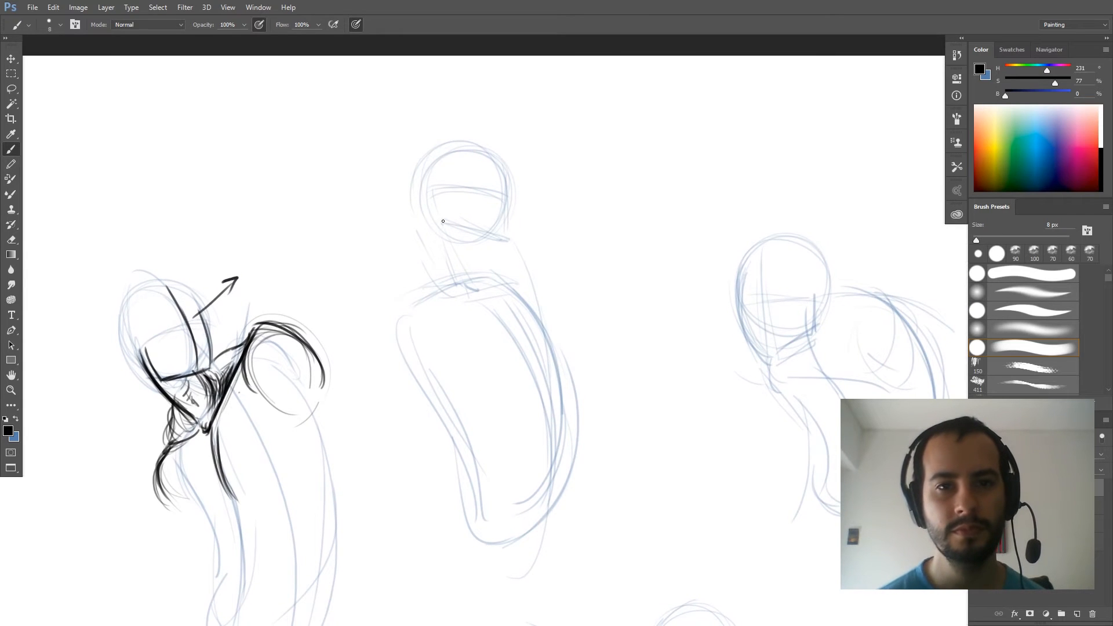
mouse_move(510, 244)
mouse_down()
mouse_move(459, 244)
mouse_move(506, 241)
mouse_up()
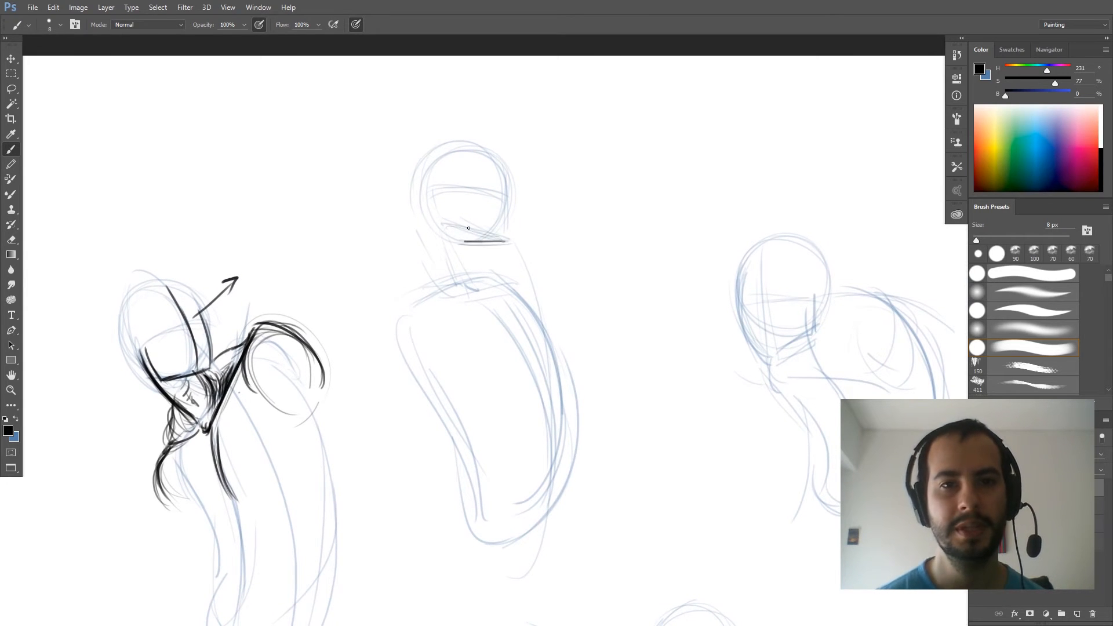
drag(477, 295, 489, 297)
mouse_move(395, 311)
mouse_down()
mouse_move(479, 298)
mouse_move(506, 267)
mouse_move(481, 296)
mouse_up()
mouse_move(380, 308)
mouse_down()
mouse_move(383, 392)
mouse_move(394, 383)
mouse_up()
drag(420, 324, 408, 386)
- Sketch the far shoulder, chest centre line and lower chest edges on the third figure, and reinforce its near shoulder
mouse_move(510, 268)
mouse_down()
mouse_move(538, 305)
mouse_move(503, 322)
mouse_move(541, 378)
mouse_up()
drag(527, 291, 556, 351)
drag(529, 380, 498, 393)
drag(557, 361, 461, 405)
mouse_move(517, 378)
mouse_down()
mouse_move(397, 375)
mouse_move(382, 394)
mouse_up()
drag(360, 364, 370, 397)
drag(379, 311, 371, 395)
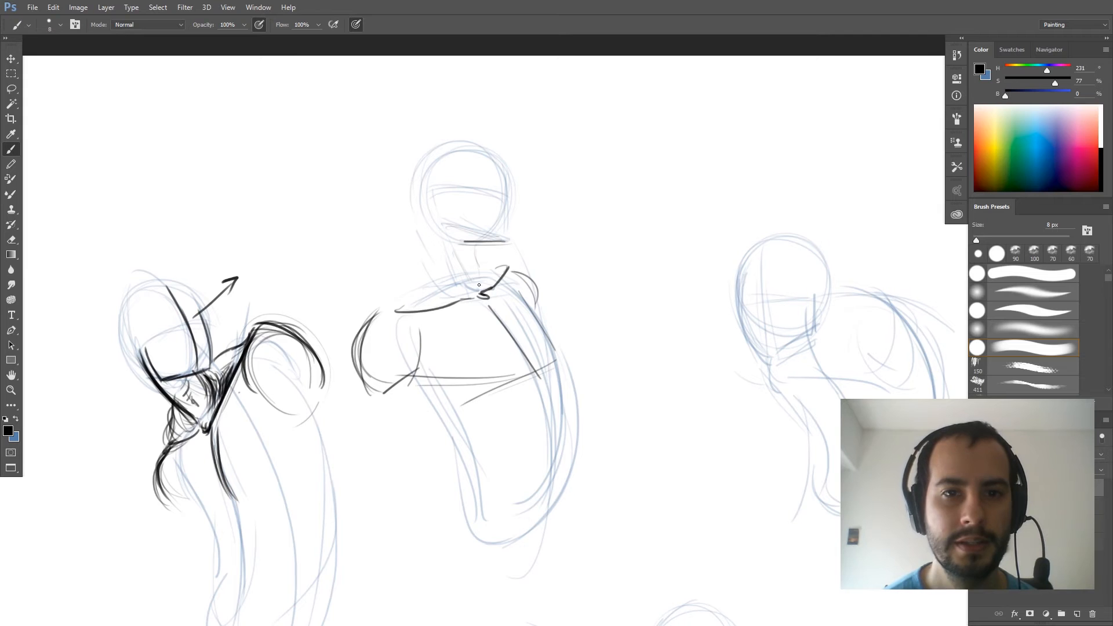
- Build the third figure's neck with side edges, an oval base, a trapezius slope and the diagonal neck muscle
mouse_move(473, 244)
mouse_down()
mouse_move(476, 286)
mouse_move(442, 304)
mouse_move(437, 296)
mouse_move(483, 287)
mouse_up()
drag(428, 210, 439, 290)
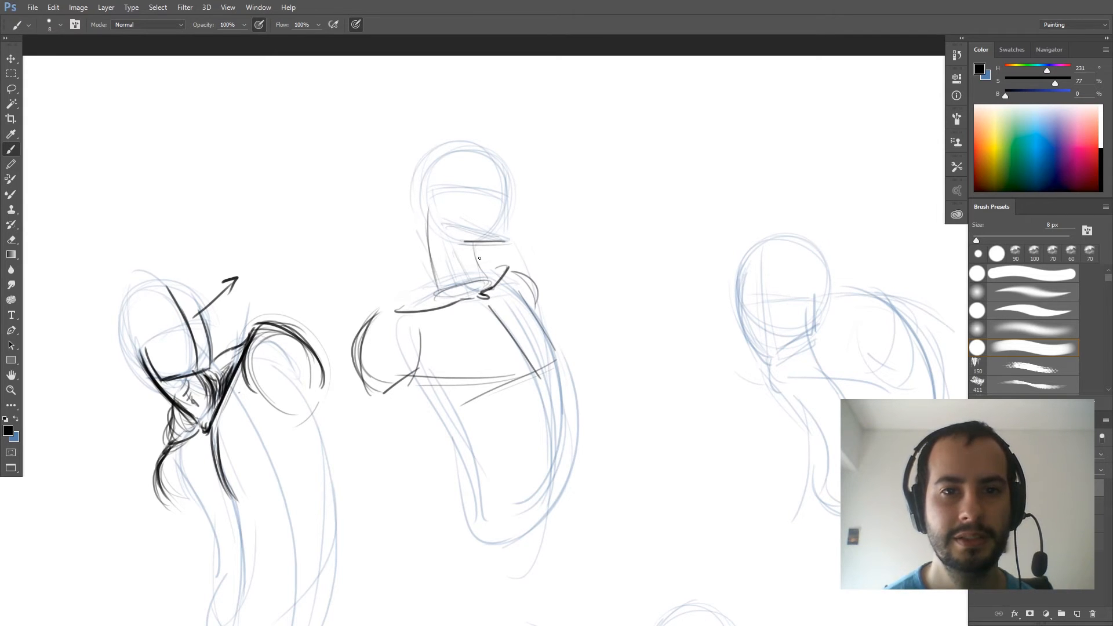
drag(477, 245, 484, 282)
mouse_move(378, 313)
mouse_down()
mouse_move(412, 284)
mouse_move(374, 316)
mouse_move(429, 264)
mouse_up()
mouse_move(427, 211)
mouse_down()
mouse_move(431, 259)
mouse_move(474, 294)
mouse_up()
drag(452, 244, 472, 293)
- Define the third figure's jaw and face edge, and darken the throat, neck muscles and trapezius-to-collarbone lines
mouse_move(469, 251)
mouse_down()
mouse_move(500, 240)
mouse_move(501, 183)
mouse_up()
mouse_move(475, 264)
mouse_down()
mouse_move(480, 248)
mouse_move(514, 268)
mouse_move(485, 267)
mouse_move(446, 288)
mouse_move(436, 267)
mouse_move(463, 283)
mouse_move(422, 297)
mouse_up()
mouse_move(449, 232)
mouse_down()
mouse_move(490, 298)
mouse_move(477, 293)
mouse_move(488, 289)
mouse_move(483, 247)
mouse_move(486, 284)
mouse_up()
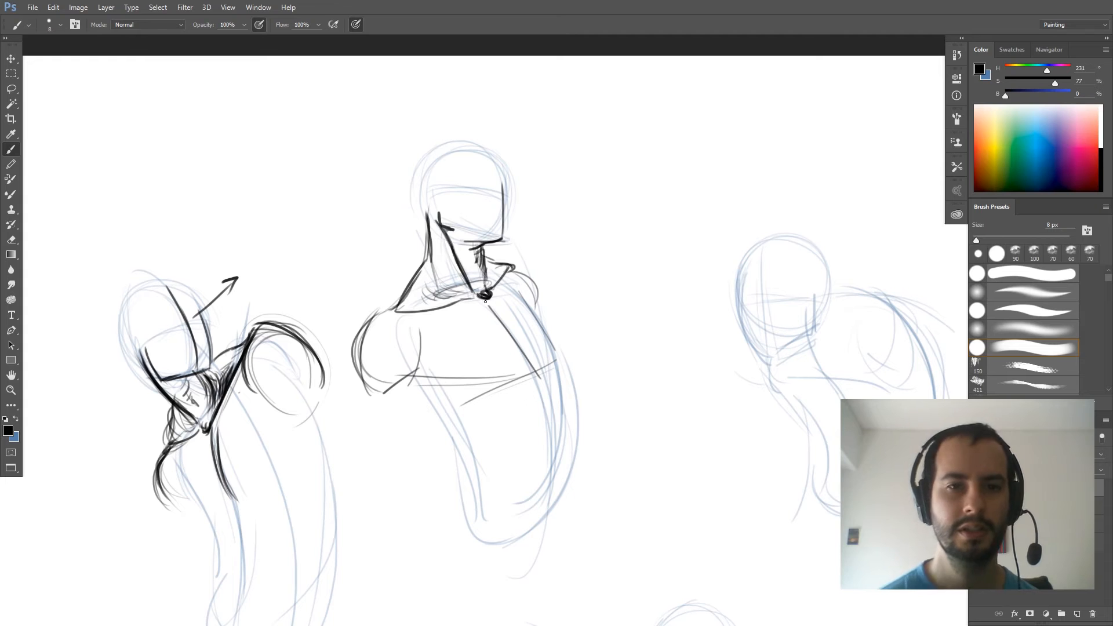
mouse_move(395, 306)
mouse_down()
mouse_move(381, 312)
mouse_move(426, 262)
mouse_move(429, 234)
mouse_move(451, 288)
mouse_move(414, 311)
mouse_move(454, 308)
mouse_move(518, 269)
mouse_move(533, 284)
mouse_up()
drag(463, 249, 481, 271)
- Draw the face edges and jawline over the head of the fourth, hunched figure
mouse_move(655, 344)
mouse_down()
mouse_move(350, 281)
mouse_move(300, 234)
mouse_up()
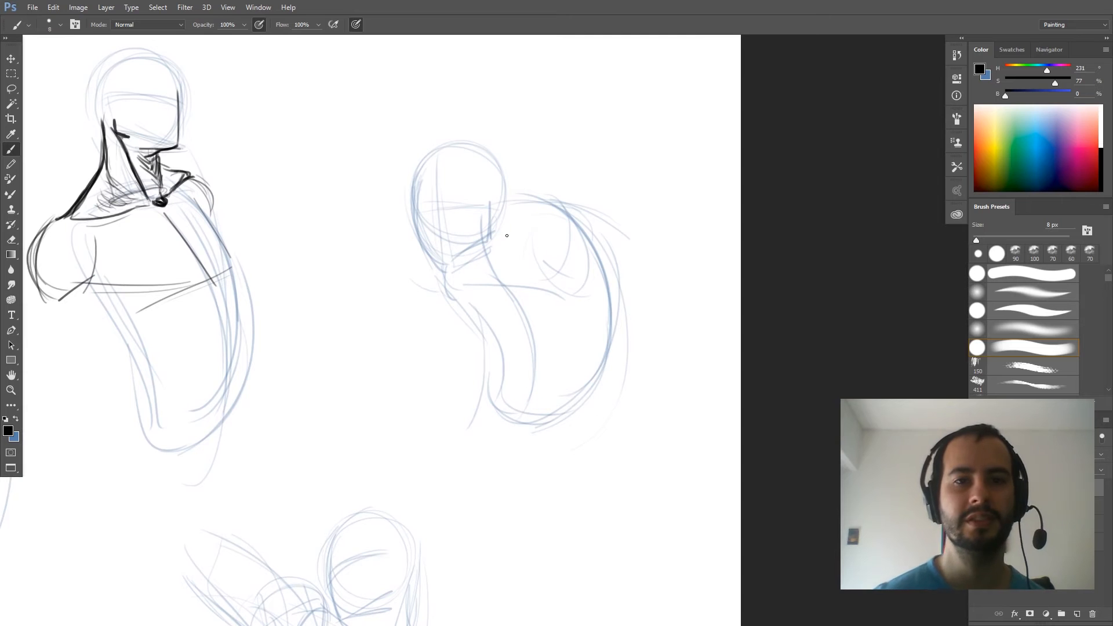
drag(415, 228, 428, 260)
mouse_move(414, 198)
mouse_down()
mouse_move(436, 270)
mouse_move(482, 243)
mouse_move(445, 268)
mouse_up()
drag(488, 244, 487, 204)
- Sketch the large round shoulder and the partly hidden opposite shoulder curve on the fourth figure
mouse_move(553, 270)
mouse_down()
mouse_move(619, 267)
mouse_move(569, 313)
mouse_move(602, 316)
mouse_up()
drag(439, 276, 433, 295)
mouse_move(451, 336)
mouse_down()
mouse_move(429, 296)
mouse_move(427, 316)
mouse_up()
mouse_move(600, 229)
mouse_down()
mouse_move(554, 272)
mouse_move(597, 315)
mouse_up()
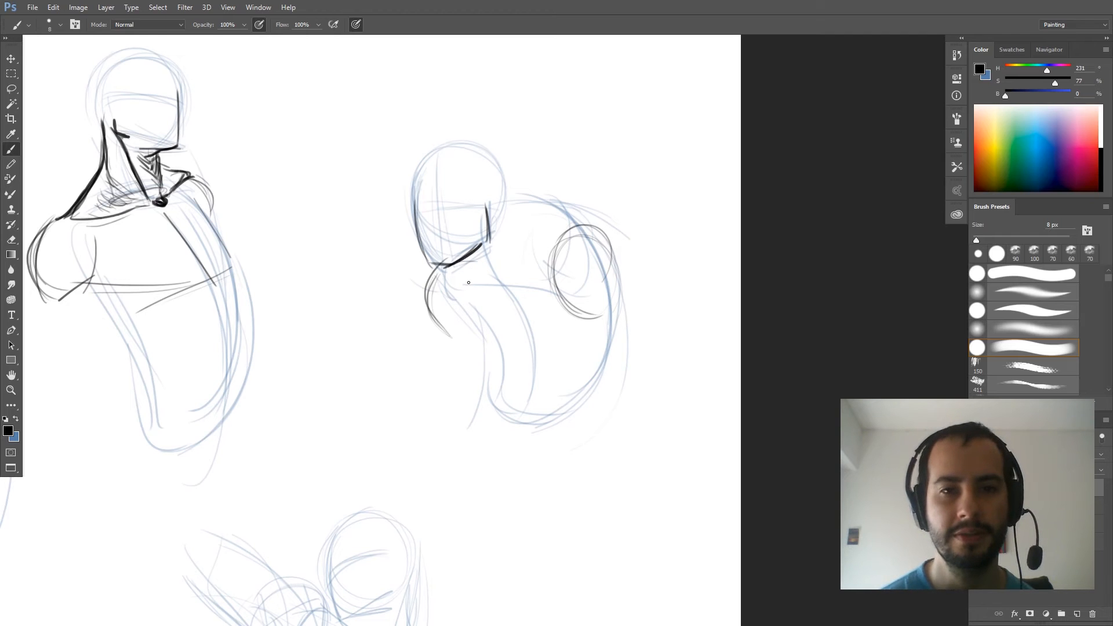
- Draw both collarbones meeting at the pit of the neck on the fourth figure
mouse_move(492, 285)
mouse_down()
mouse_move(539, 264)
mouse_move(556, 237)
mouse_up()
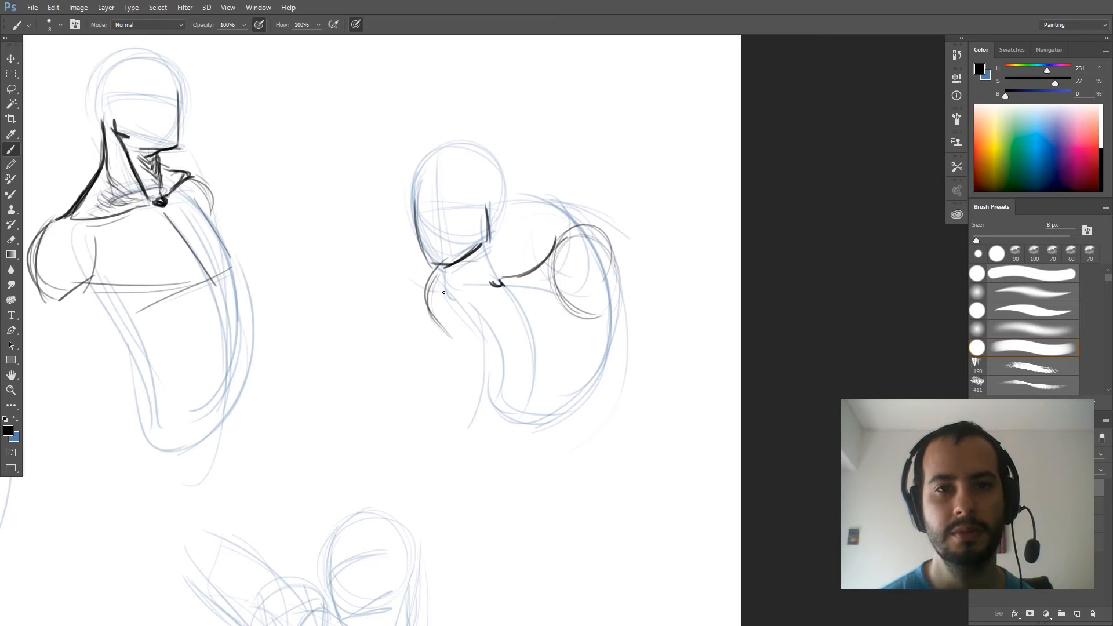
drag(446, 270, 481, 280)
drag(461, 274, 496, 280)
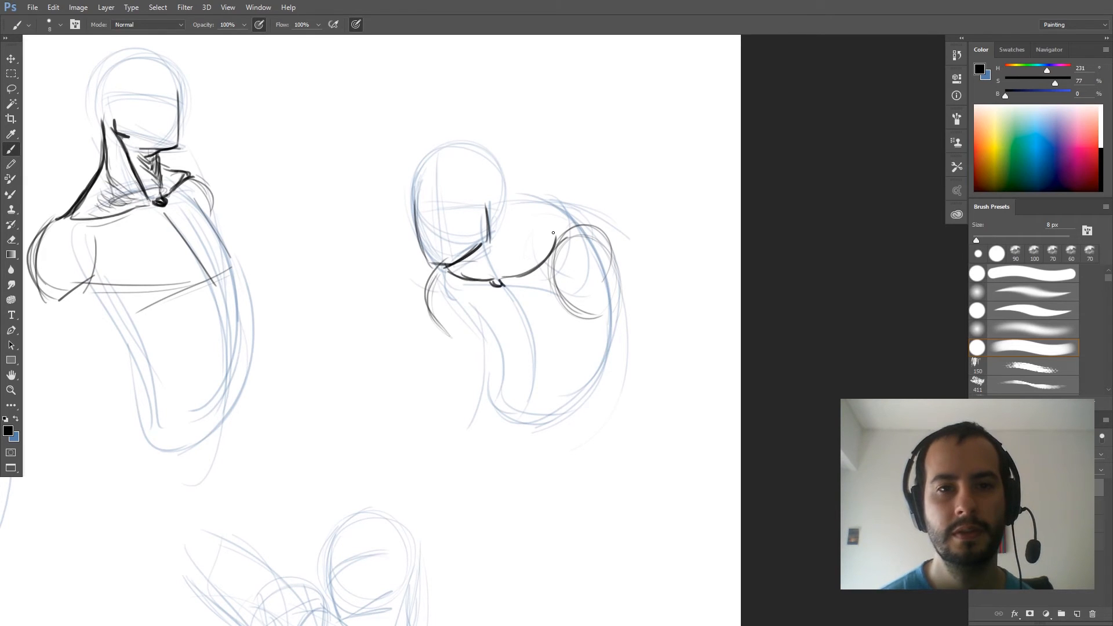
- Add the trapezius arch, neck muscles and throat lines on the fourth figure, and darken its shoulder contour
mouse_move(510, 217)
mouse_down()
mouse_move(522, 254)
mouse_move(524, 244)
mouse_move(480, 265)
mouse_move(492, 271)
mouse_up()
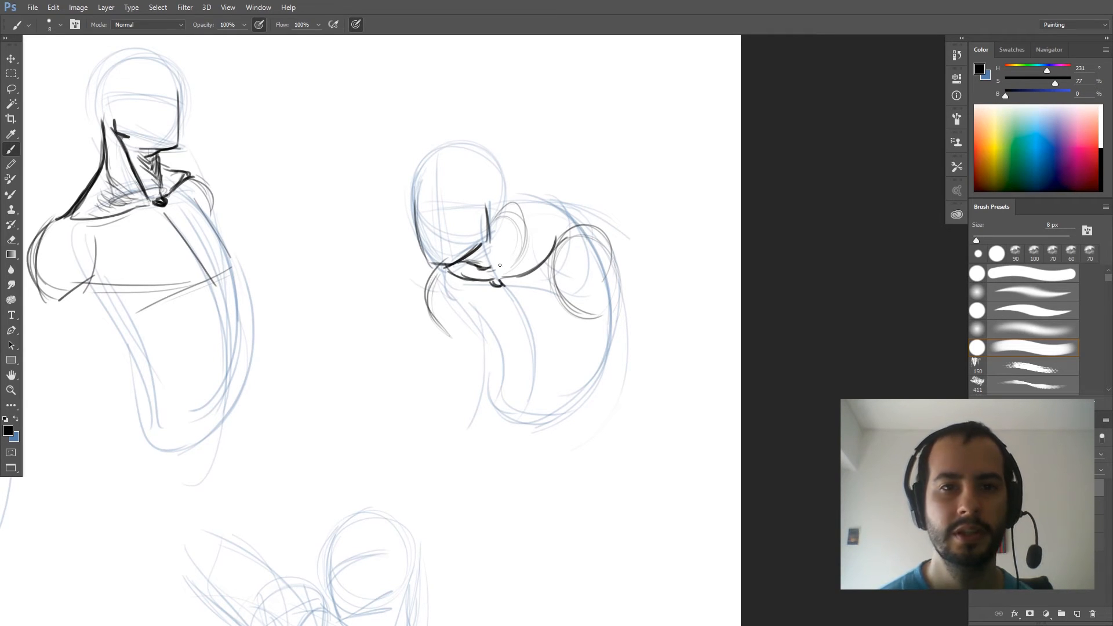
mouse_move(490, 229)
mouse_down()
mouse_move(501, 273)
mouse_move(494, 258)
mouse_move(497, 272)
mouse_move(479, 275)
mouse_move(494, 277)
mouse_up()
mouse_move(499, 210)
mouse_down()
mouse_move(545, 205)
mouse_move(581, 230)
mouse_move(520, 203)
mouse_move(564, 212)
mouse_move(525, 255)
mouse_up()
drag(525, 213, 541, 250)
mouse_move(431, 270)
mouse_down()
mouse_move(425, 285)
mouse_move(447, 318)
mouse_move(425, 283)
mouse_move(497, 280)
mouse_up()
drag(502, 242, 504, 277)
mouse_move(505, 222)
mouse_down()
mouse_move(506, 248)
mouse_move(503, 238)
mouse_up()
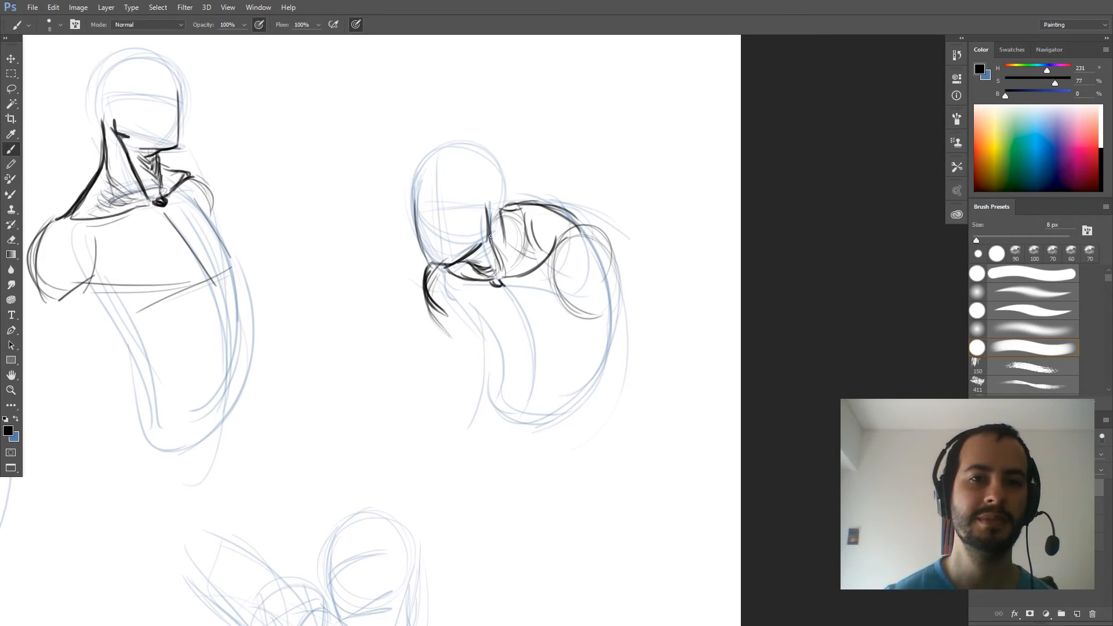
- Darken the trapezius arch and face edge of the fourth, hunched figure and add an ear to its head
drag(502, 207, 577, 228)
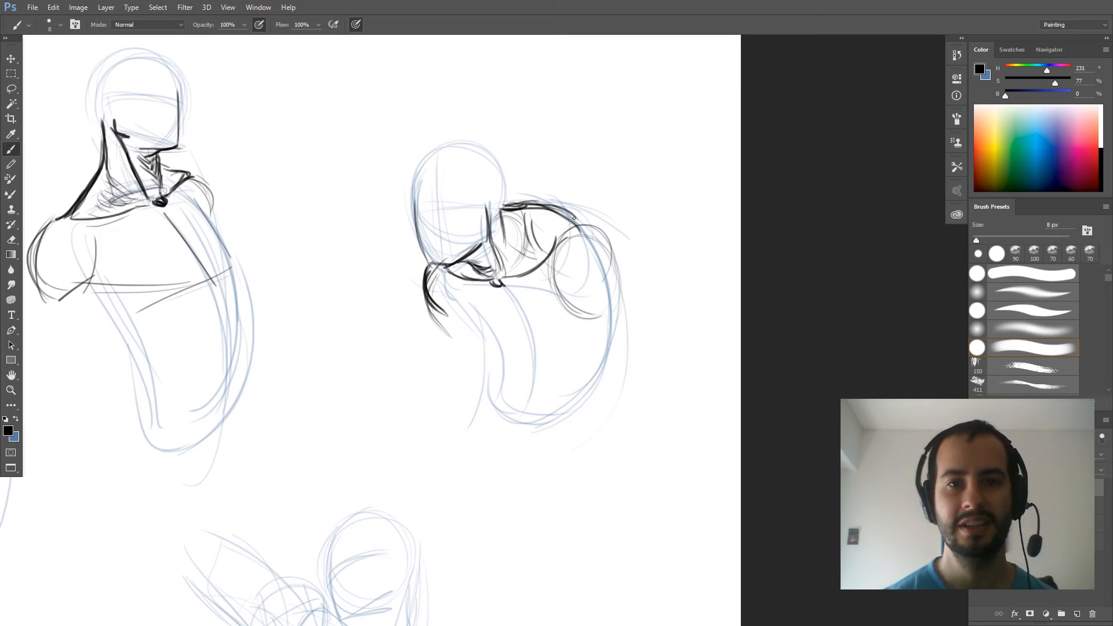
drag(502, 258, 507, 228)
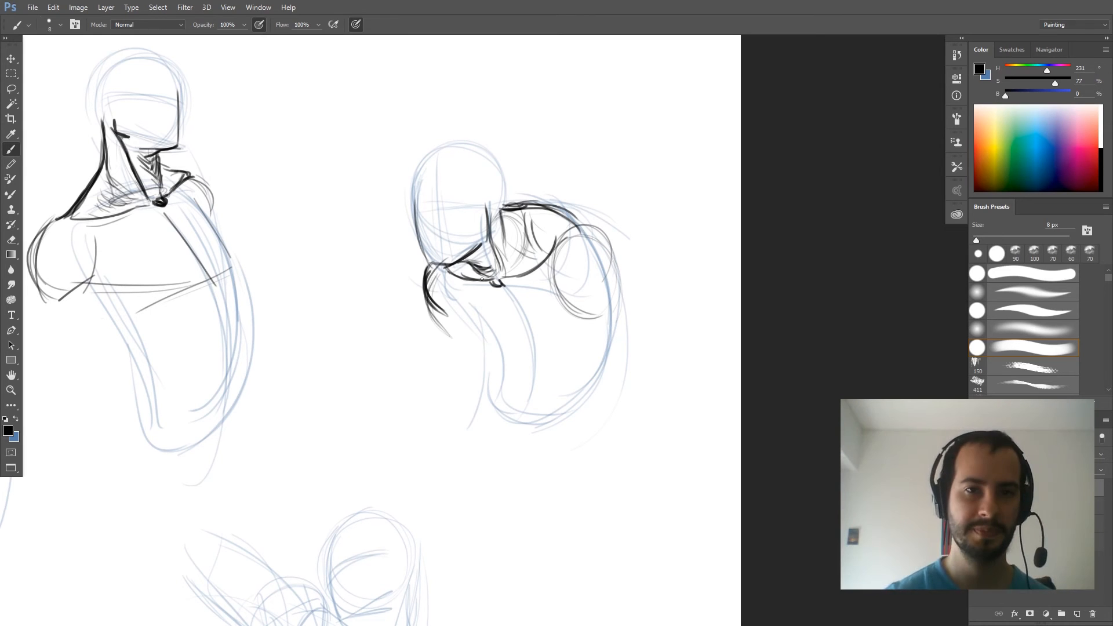
drag(424, 243, 432, 262)
drag(414, 187, 421, 259)
drag(409, 216, 426, 262)
mouse_move(427, 263)
mouse_down()
mouse_move(471, 255)
mouse_move(493, 200)
mouse_move(486, 189)
mouse_move(484, 213)
mouse_up()
drag(475, 265, 469, 259)
mouse_move(466, 261)
mouse_down()
mouse_move(480, 275)
mouse_move(469, 269)
mouse_up()
- Mirror the canvas view, erase the rounded top contour of the fourth figure's shoulder and redraw it as a straighter, darker line
key(ctrl+shift+h)
drag(195, 356, 667, 354)
drag(137, 377, 414, 379)
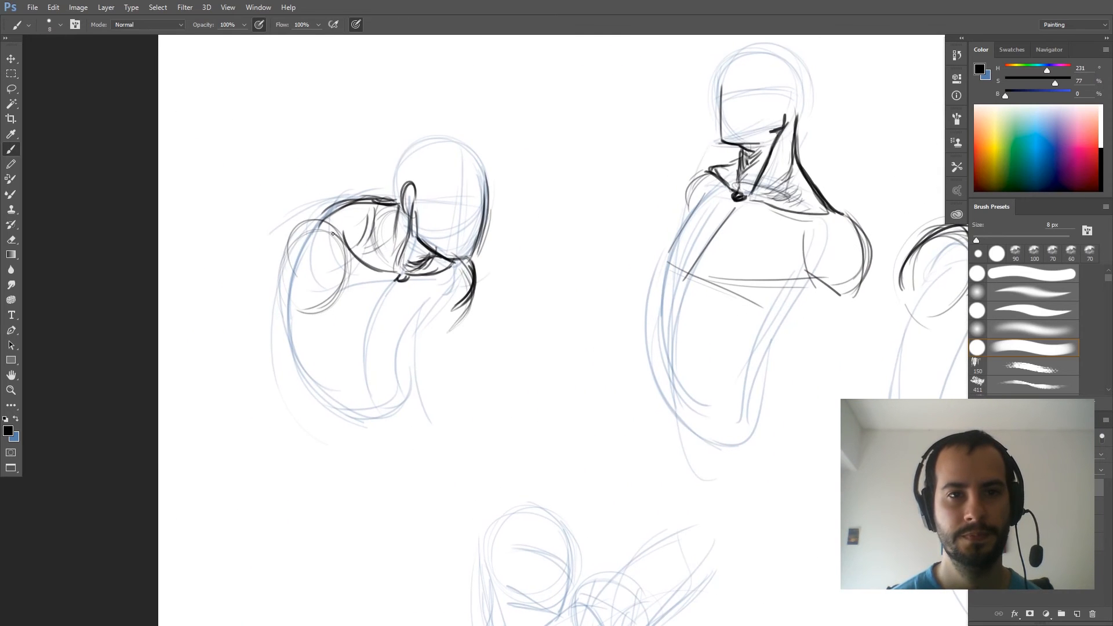
mouse_move(313, 221)
mouse_down()
mouse_move(398, 204)
mouse_move(361, 213)
mouse_move(383, 207)
mouse_up()
key(e)
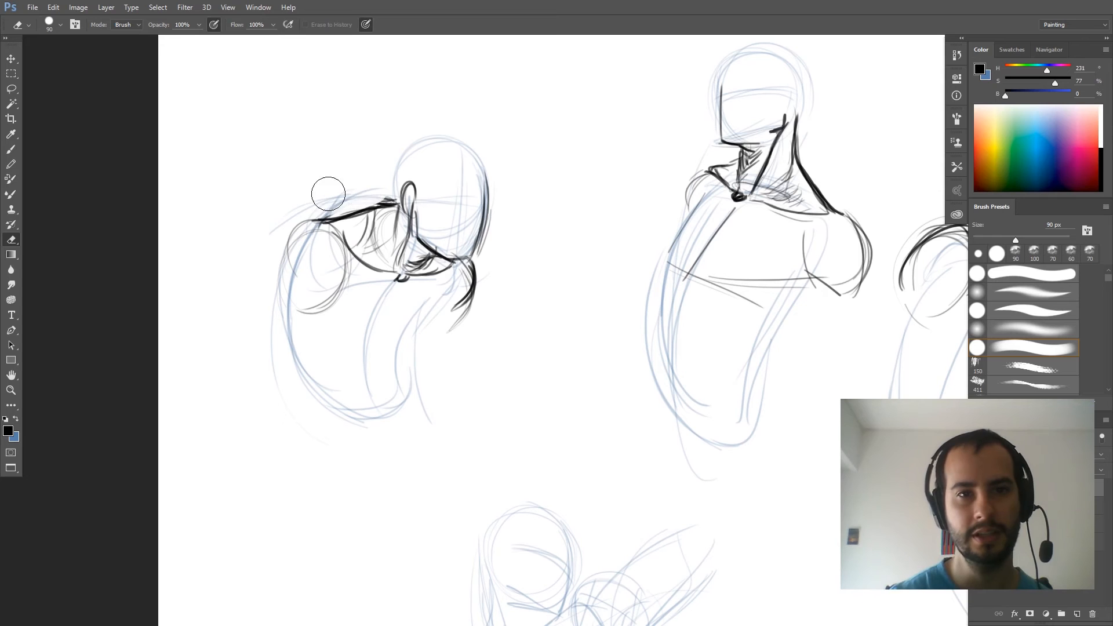
key(b)
drag(321, 218, 377, 197)
drag(338, 217, 389, 208)
- Outline the fourth figure's large round shoulder in darker strokes and draw the chest lines below its collarbones
mouse_move(328, 218)
mouse_down()
mouse_move(362, 210)
mouse_move(289, 230)
mouse_move(272, 278)
mouse_move(306, 313)
mouse_up()
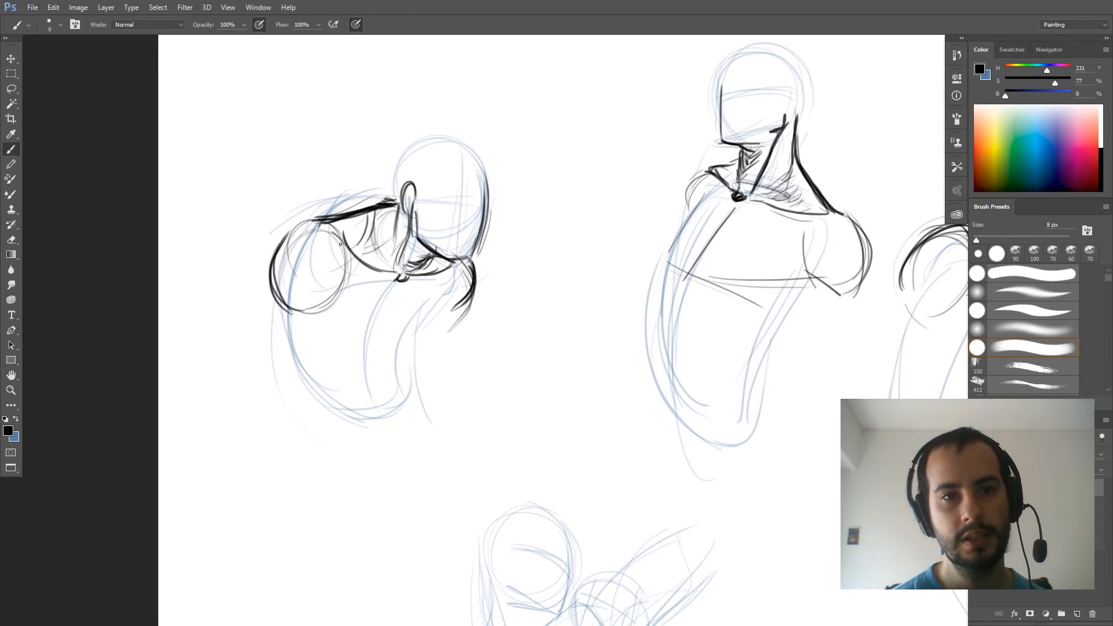
mouse_move(342, 236)
mouse_down()
mouse_move(353, 284)
mouse_move(338, 302)
mouse_move(342, 336)
mouse_up()
drag(400, 291, 369, 353)
drag(346, 301, 328, 315)
drag(363, 282, 324, 313)
drag(431, 320, 388, 345)
mouse_move(452, 286)
mouse_down()
mouse_move(412, 345)
mouse_move(434, 330)
mouse_move(378, 354)
mouse_up()
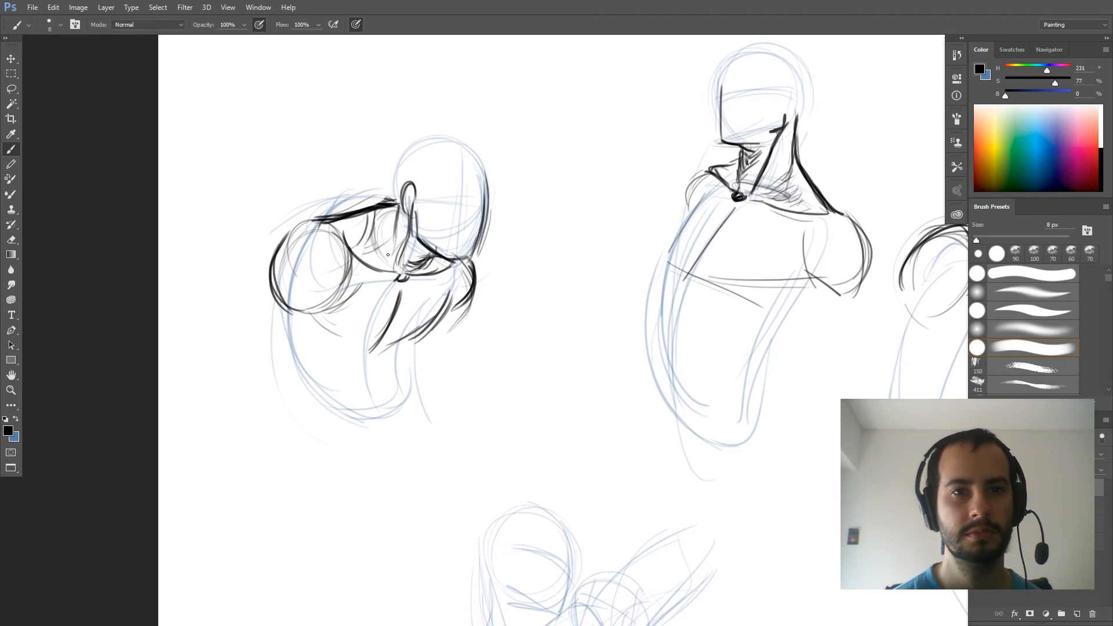
drag(377, 209, 399, 194)
mouse_move(447, 254)
mouse_down()
mouse_move(476, 256)
mouse_move(471, 209)
mouse_up()
drag(473, 255, 466, 173)
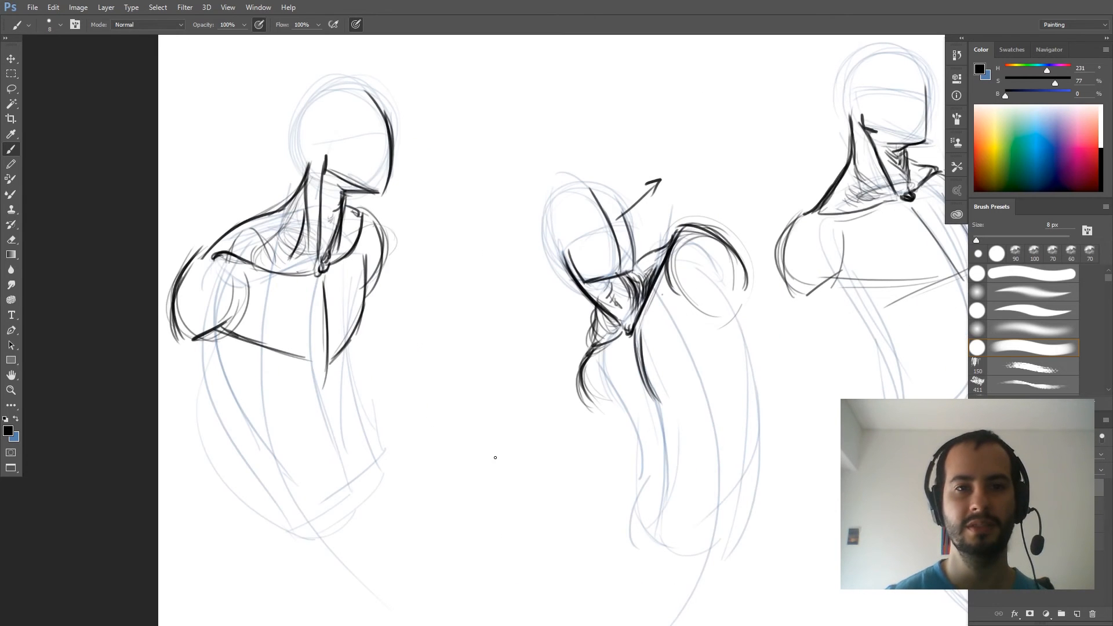
- Sketch the rounded shoulder of the raised arm on the fifth figure, at the bottom of the page
mouse_move(576, 417)
mouse_down()
mouse_move(566, 377)
mouse_move(447, 243)
mouse_up()
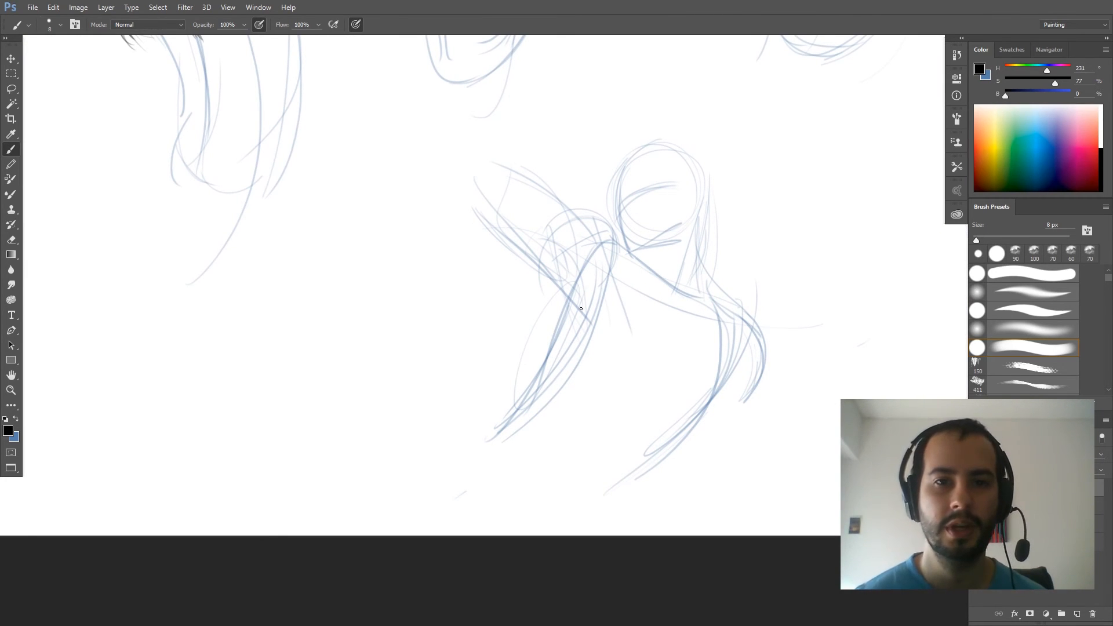
mouse_move(584, 309)
mouse_down()
mouse_move(566, 227)
mouse_move(562, 271)
mouse_up()
drag(565, 204, 616, 258)
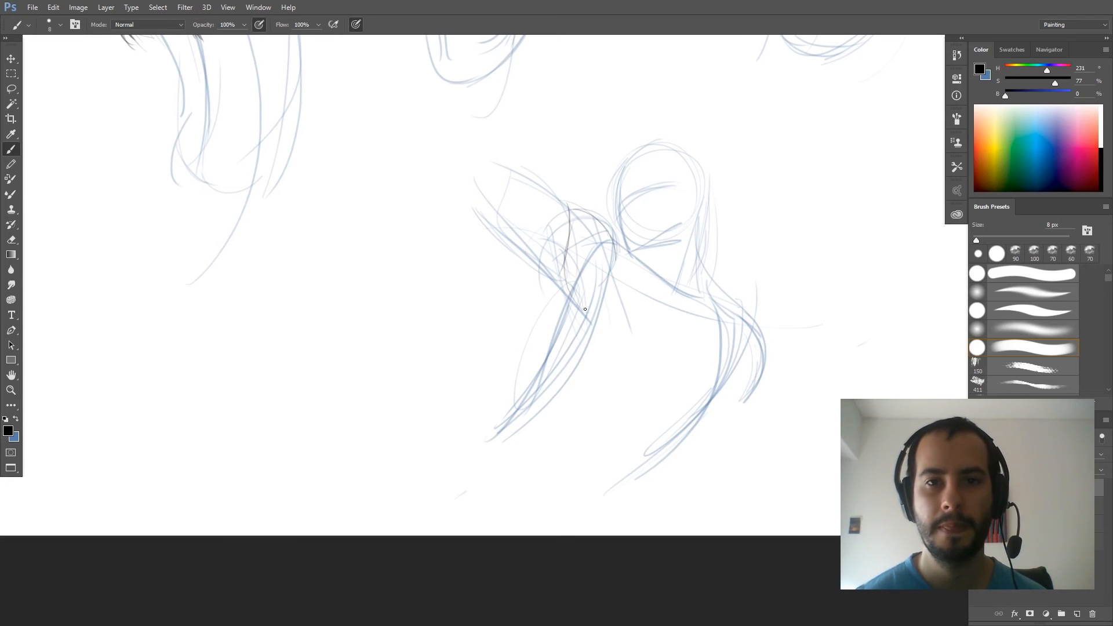
drag(576, 300, 607, 209)
drag(607, 235, 605, 273)
drag(567, 203, 609, 235)
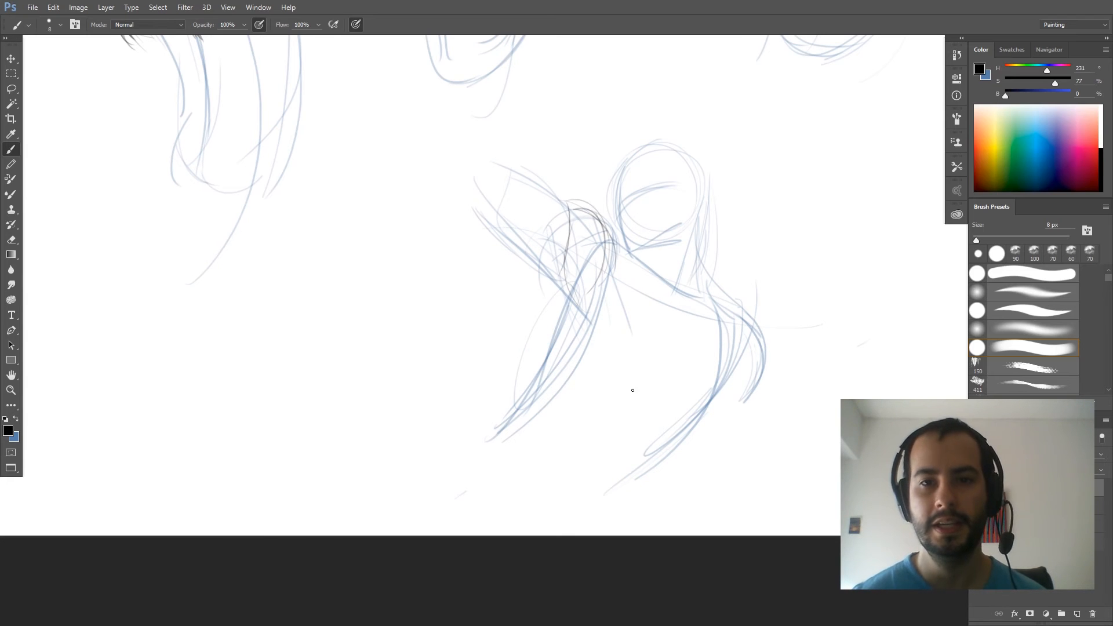
- Draw a long curved line on the fifth figure from the side of the neck down through the torso
mouse_move(578, 462)
mouse_down()
mouse_move(682, 342)
mouse_move(698, 241)
mouse_up()
drag(688, 348, 687, 278)
drag(674, 371, 695, 242)
drag(687, 298, 701, 213)
drag(686, 280, 697, 221)
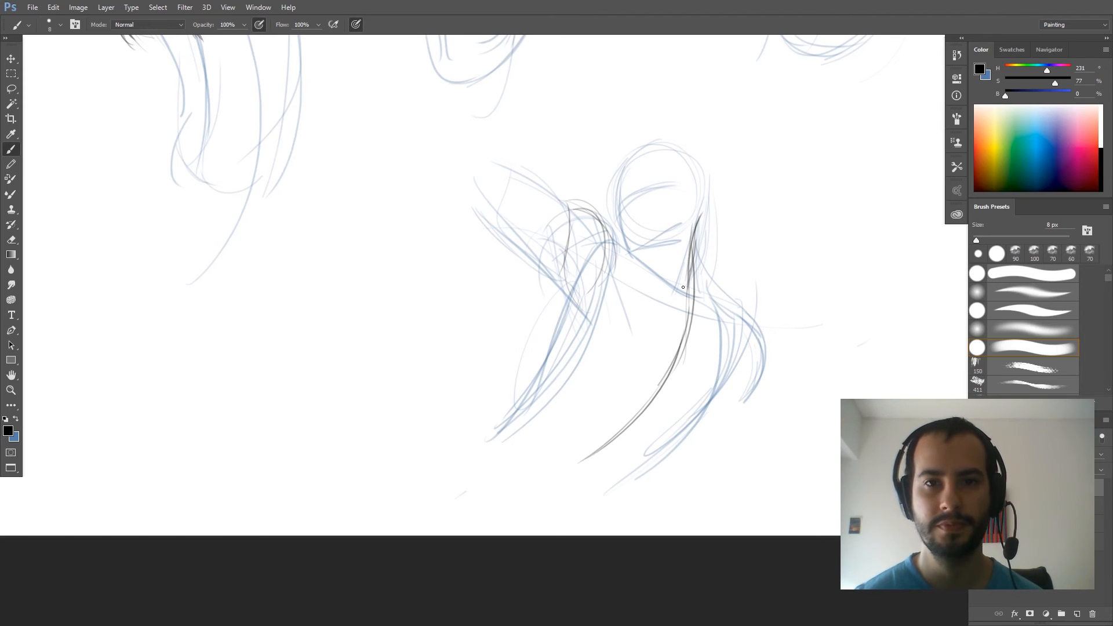
- Sketch the collarbone running from the fifth figure's raised shoulder and rough in the chest lines beneath it
mouse_move(611, 241)
mouse_down()
mouse_move(652, 269)
mouse_move(620, 265)
mouse_move(606, 248)
mouse_move(676, 298)
mouse_move(598, 237)
mouse_move(681, 306)
mouse_up()
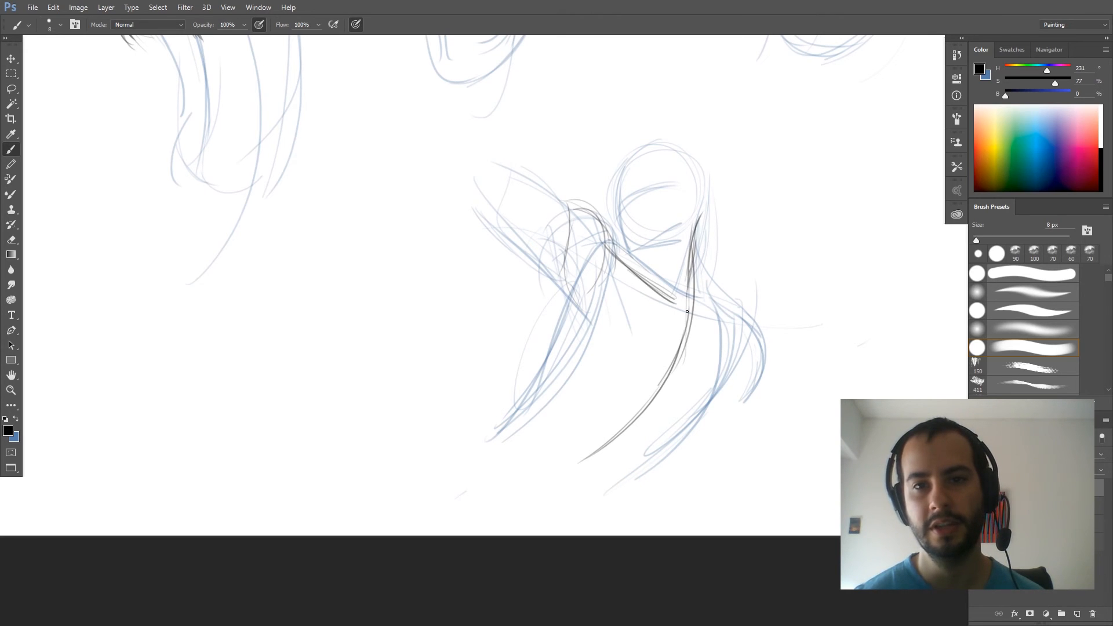
drag(605, 234, 639, 303)
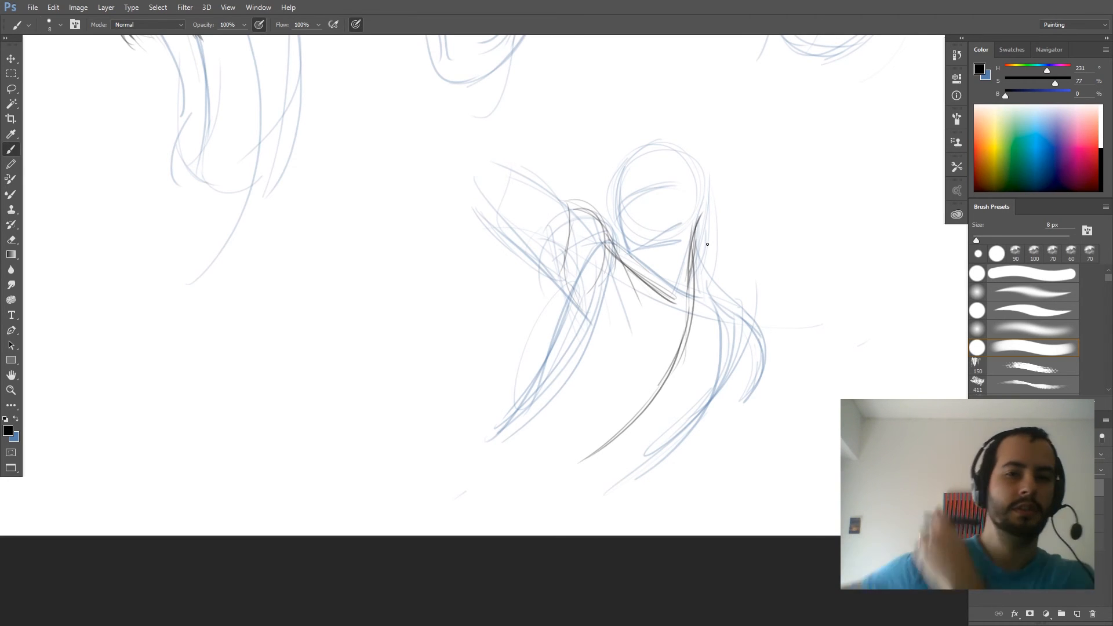
mouse_move(569, 316)
mouse_down()
mouse_move(623, 262)
mouse_move(654, 306)
mouse_up()
drag(635, 273, 659, 311)
drag(573, 348, 658, 316)
drag(565, 339, 611, 271)
drag(574, 320, 618, 293)
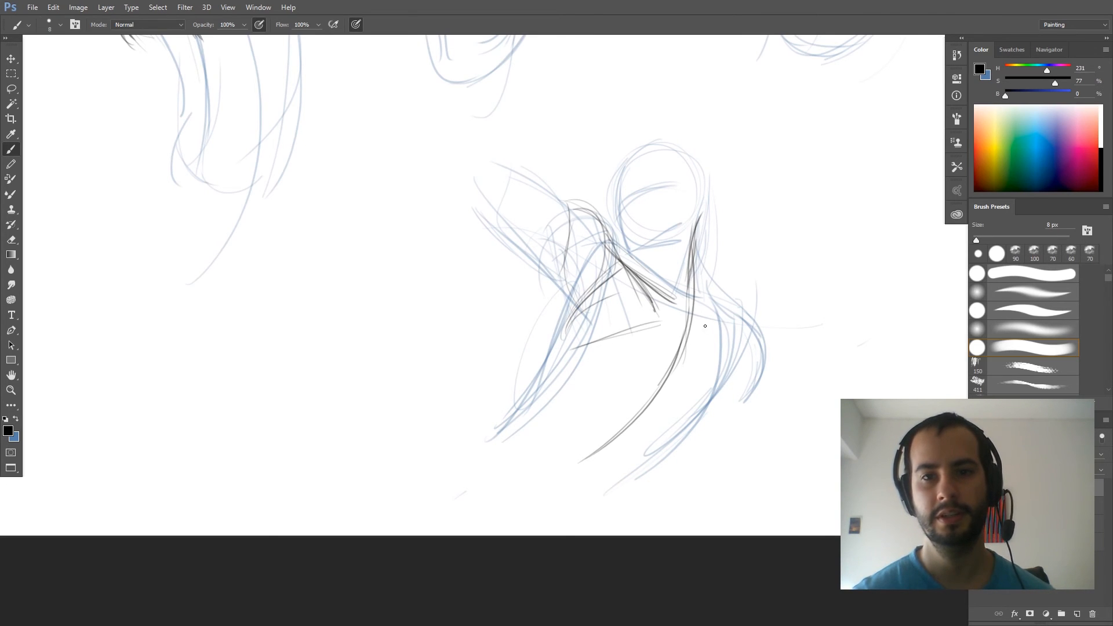
- Draw the collarbone on the fifth figure's lowered shoulder side and darken the collarbone lines on both sides
drag(695, 326, 749, 342)
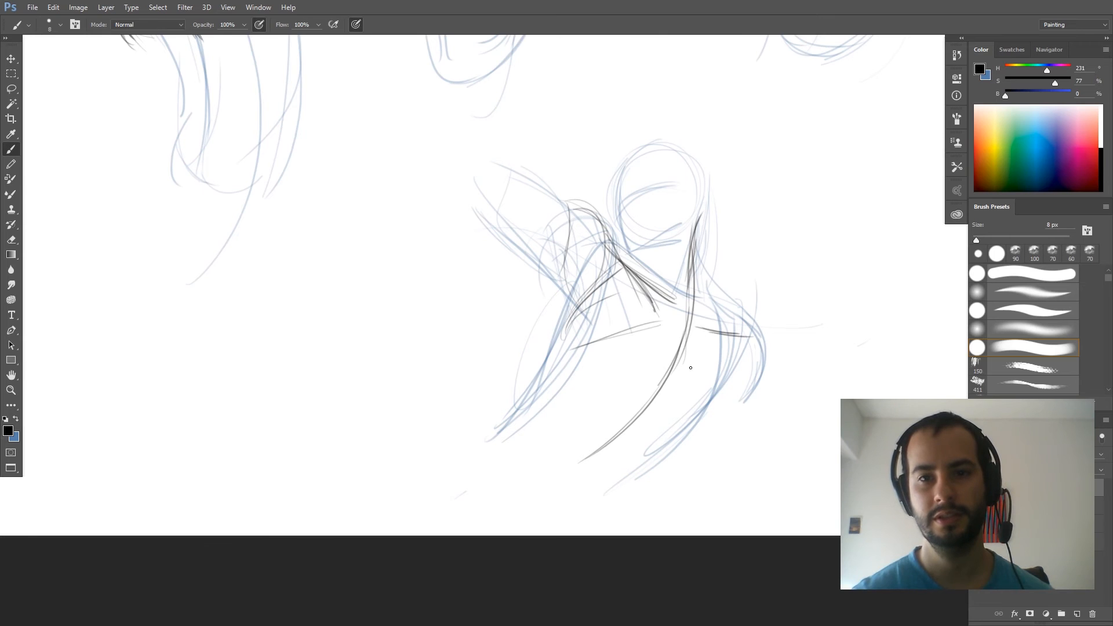
drag(665, 407, 708, 327)
drag(665, 385, 655, 308)
mouse_move(628, 269)
mouse_down()
mouse_move(663, 334)
mouse_move(662, 324)
mouse_up()
mouse_move(633, 279)
mouse_down()
mouse_move(670, 324)
mouse_move(639, 266)
mouse_move(652, 309)
mouse_up()
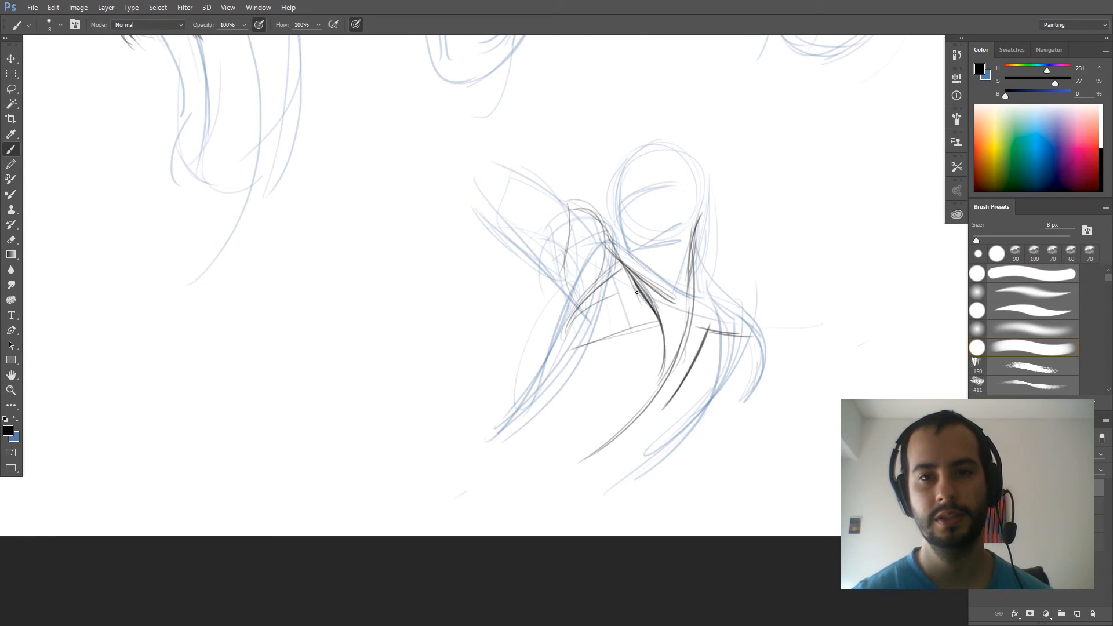
mouse_move(610, 245)
mouse_down()
mouse_move(655, 319)
mouse_move(662, 371)
mouse_move(709, 333)
mouse_up()
drag(681, 380, 695, 362)
drag(696, 361, 747, 333)
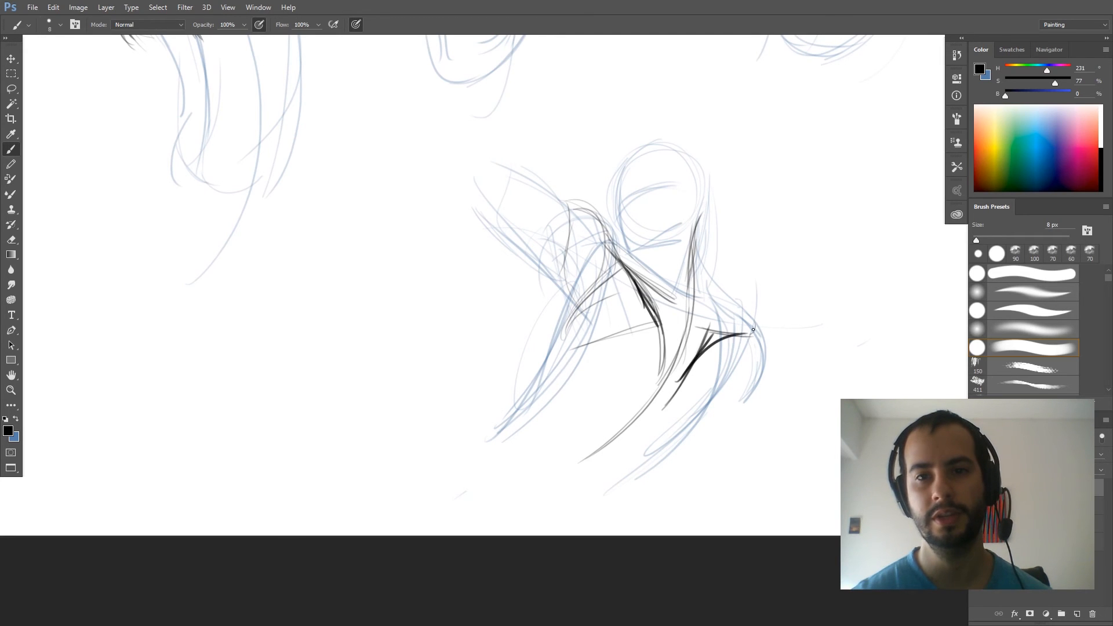
- Draw the trapezius slope from the fifth figure's neck to the lowered shoulder and darken the neck line
drag(696, 265, 721, 301)
mouse_move(702, 223)
mouse_down()
mouse_move(695, 271)
mouse_move(727, 300)
mouse_move(748, 333)
mouse_up()
mouse_move(726, 296)
mouse_down()
mouse_move(743, 326)
mouse_move(695, 321)
mouse_up()
drag(696, 280, 702, 297)
mouse_move(694, 275)
mouse_down()
mouse_move(694, 309)
mouse_move(683, 309)
mouse_move(692, 259)
mouse_up()
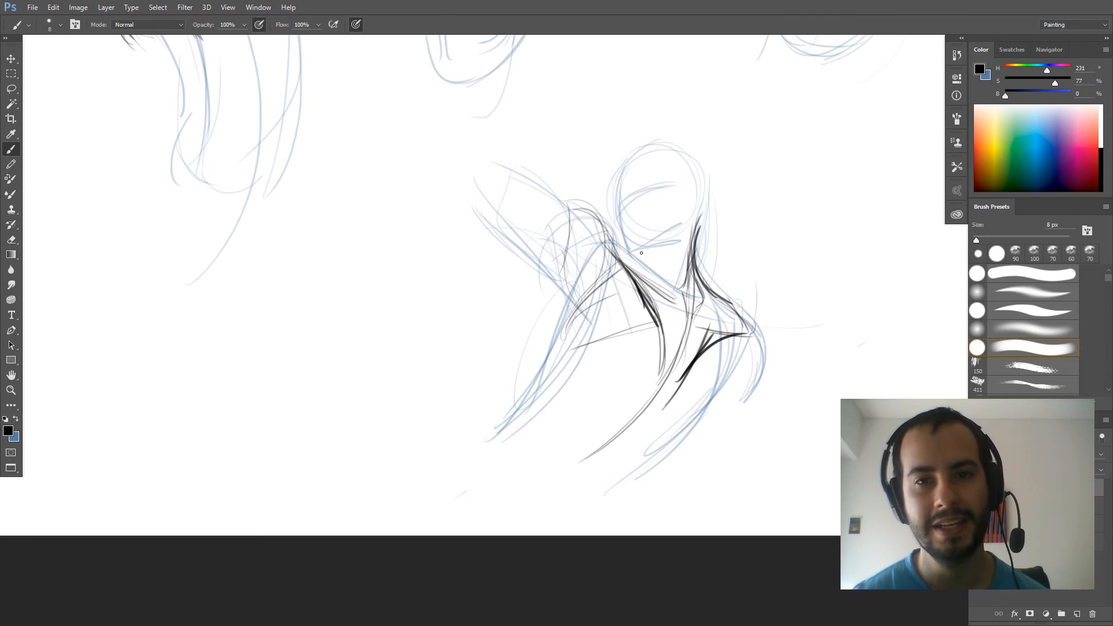
- Draw the fifth figure's jawline and darken the contours of its raised shoulder
drag(632, 251, 678, 220)
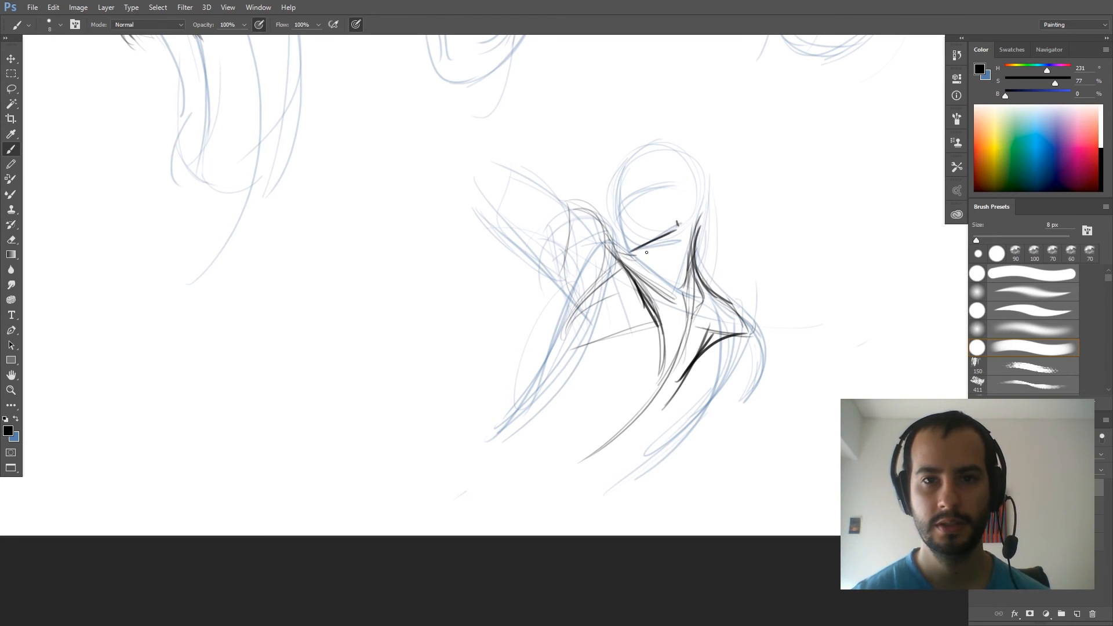
drag(599, 218, 616, 248)
mouse_move(606, 225)
mouse_down()
mouse_move(617, 255)
mouse_move(647, 253)
mouse_move(610, 245)
mouse_move(645, 242)
mouse_move(613, 255)
mouse_move(686, 256)
mouse_move(656, 248)
mouse_move(602, 267)
mouse_move(577, 287)
mouse_move(578, 315)
mouse_up()
mouse_move(565, 209)
mouse_down()
mouse_move(577, 317)
mouse_move(617, 249)
mouse_move(607, 229)
mouse_move(614, 269)
mouse_move(591, 331)
mouse_move(585, 295)
mouse_up()
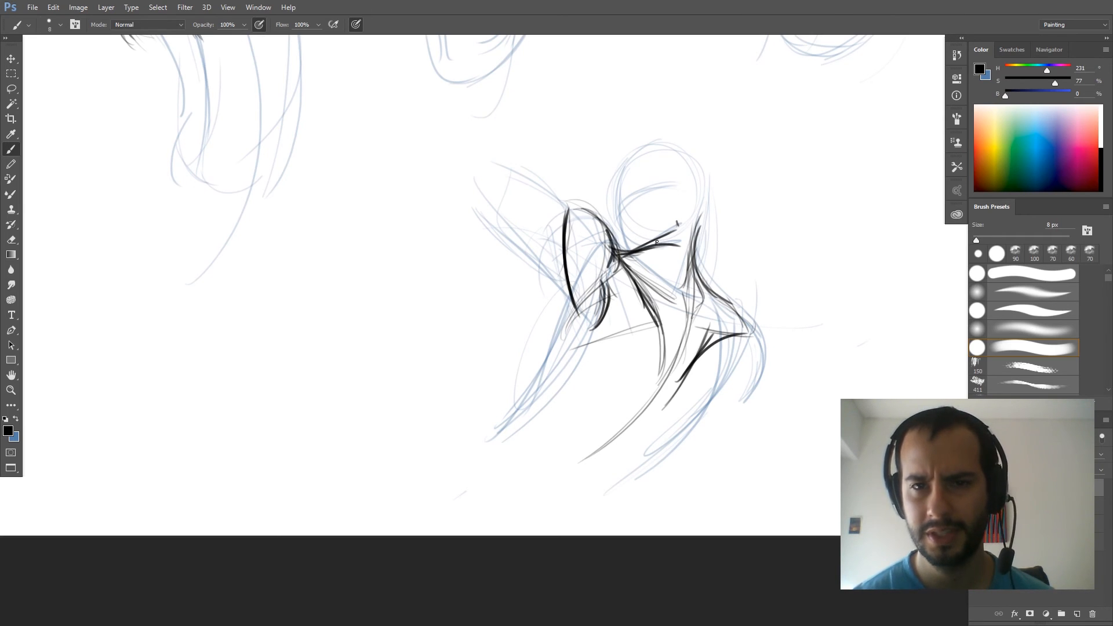
drag(640, 249, 678, 233)
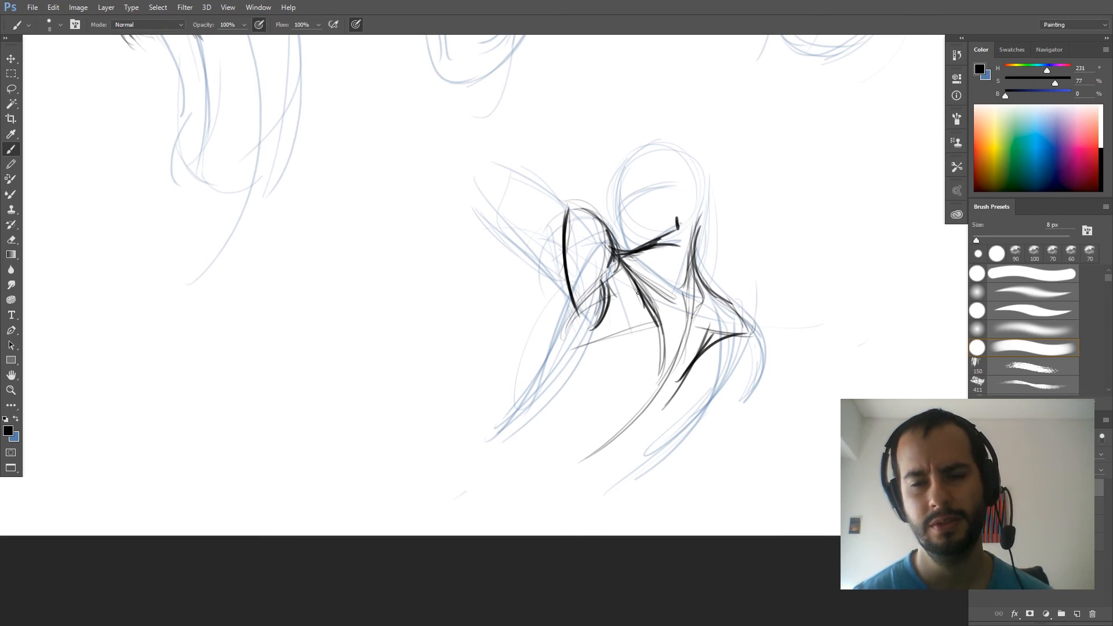
mouse_move(681, 285)
mouse_down()
mouse_move(655, 258)
mouse_move(664, 244)
mouse_move(692, 257)
mouse_move(679, 227)
mouse_up()
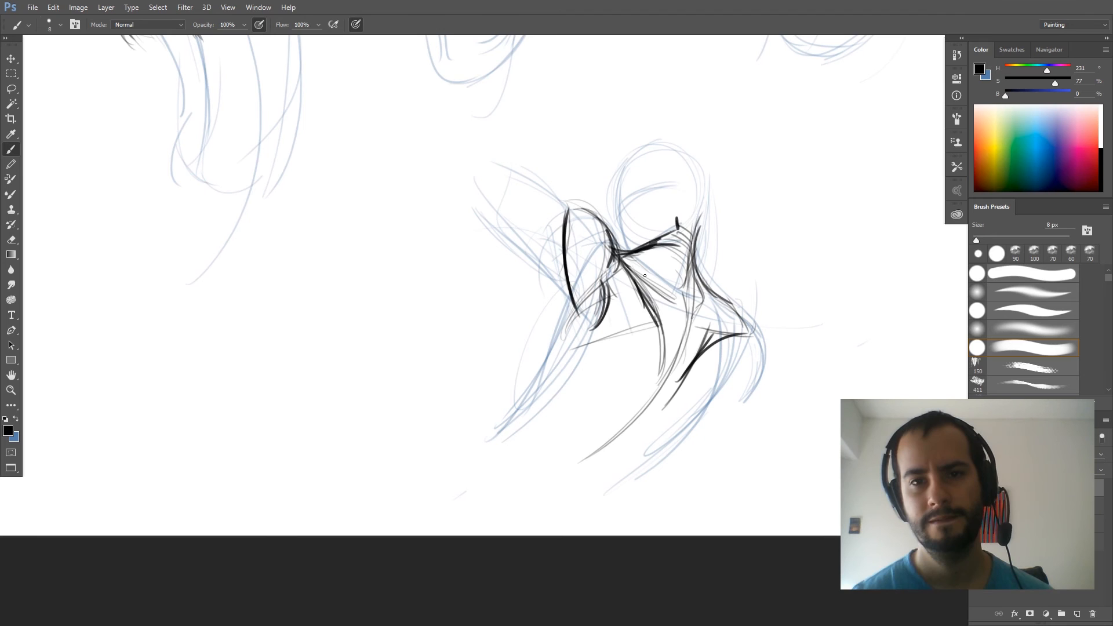
- Draw the outer curve of the fifth figure's lowered shoulder and the underside of its raised arm
drag(637, 279, 659, 302)
mouse_move(674, 289)
mouse_down()
mouse_move(666, 302)
mouse_move(754, 328)
mouse_move(771, 361)
mouse_move(745, 406)
mouse_up()
drag(770, 356, 734, 409)
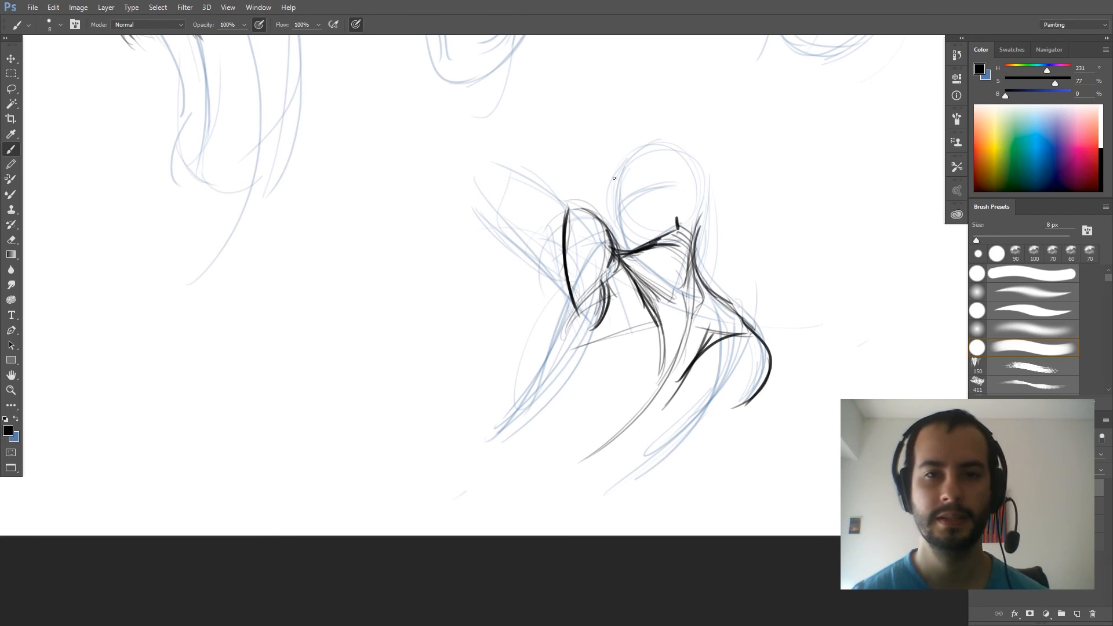
drag(570, 300, 512, 236)
drag(483, 183, 576, 321)
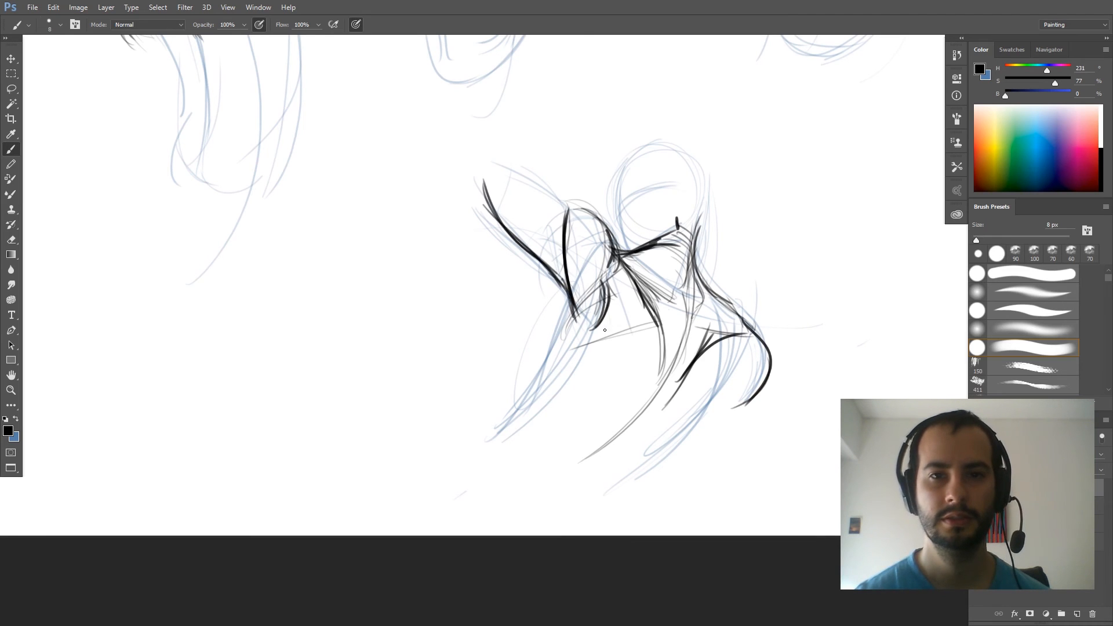
- Erase the dark curve near the fifth figure's raised armpit and redraw the lower chest line
key(e)
drag(606, 287, 602, 321)
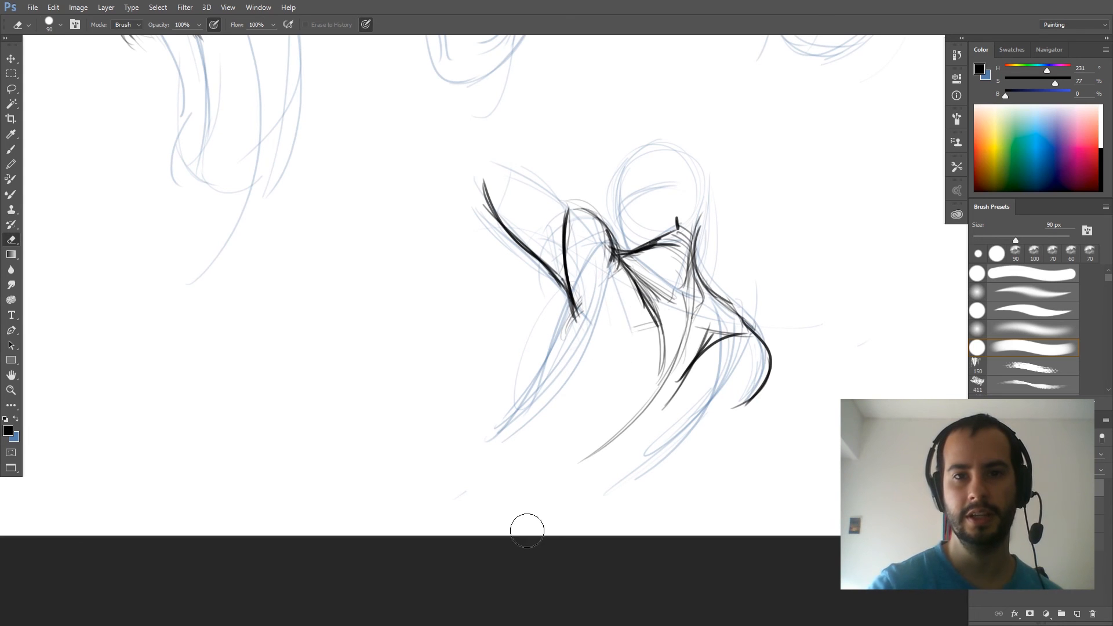
key(b)
mouse_move(638, 335)
mouse_down()
mouse_move(610, 348)
mouse_move(648, 323)
mouse_move(619, 276)
mouse_up()
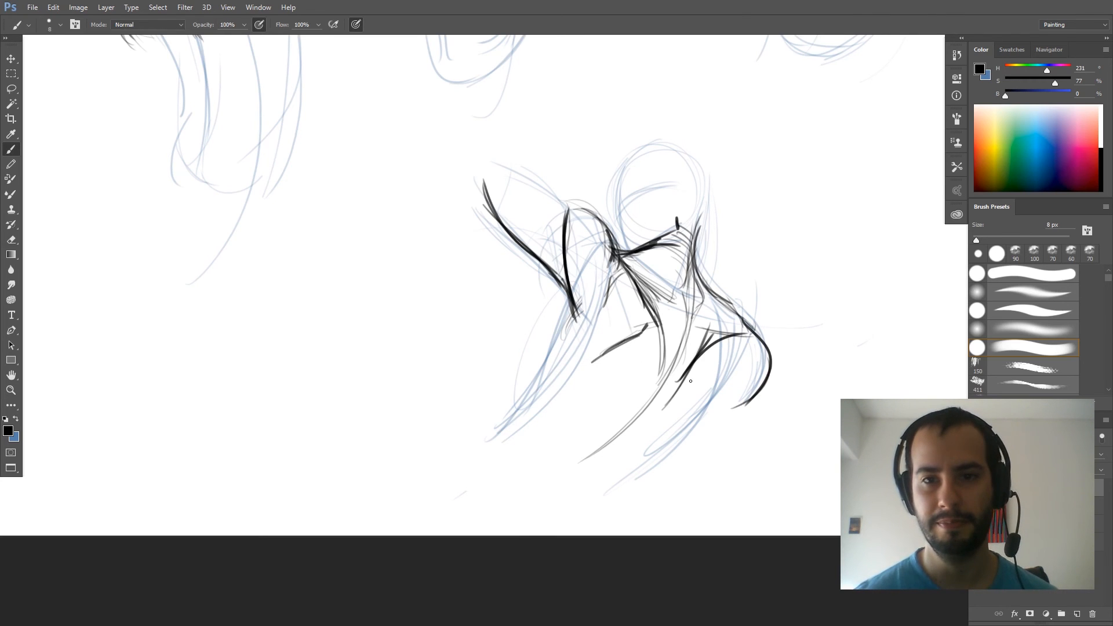
- Add the inner contour of the lowered shoulder, an ear and the face edge to the fifth figure
drag(724, 346, 711, 411)
mouse_move(739, 341)
mouse_down()
mouse_move(713, 405)
mouse_move(747, 357)
mouse_up()
mouse_move(742, 337)
mouse_down()
mouse_move(746, 357)
mouse_move(711, 341)
mouse_move(699, 355)
mouse_move(753, 328)
mouse_move(699, 272)
mouse_move(689, 206)
mouse_move(667, 192)
mouse_move(683, 176)
mouse_move(675, 213)
mouse_move(687, 187)
mouse_move(677, 177)
mouse_up()
drag(615, 248, 640, 152)
mouse_move(616, 200)
mouse_down()
mouse_move(615, 226)
mouse_move(633, 163)
mouse_up()
- Mirror the canvas view and draw the fifth figure's raised arm top contour and the side line below its armpit
key(ctrl+shift+h)
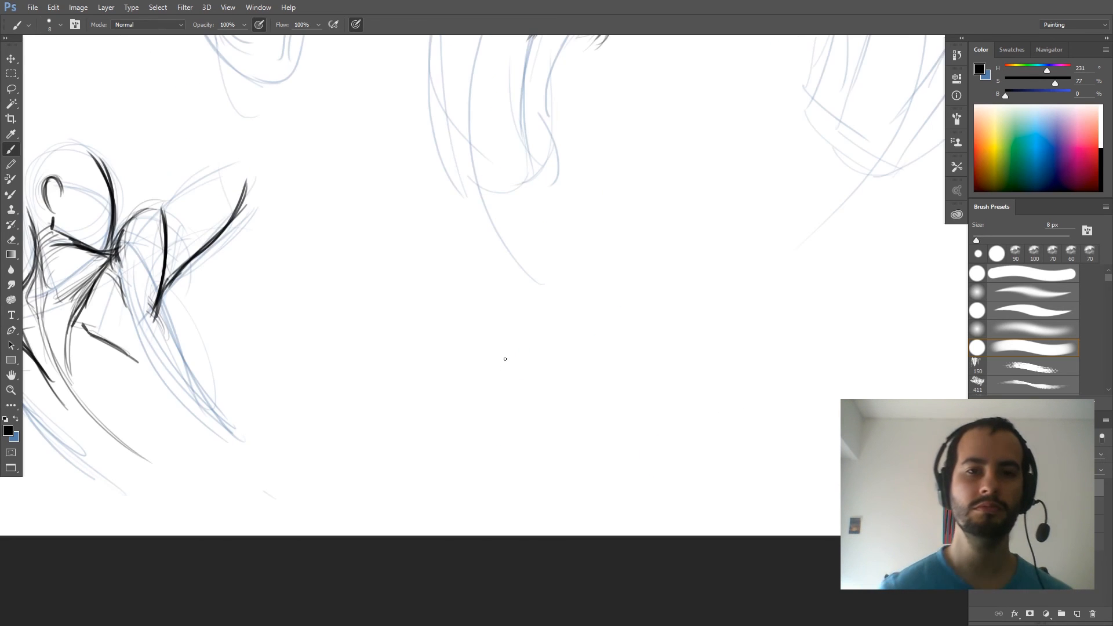
drag(220, 391, 503, 351)
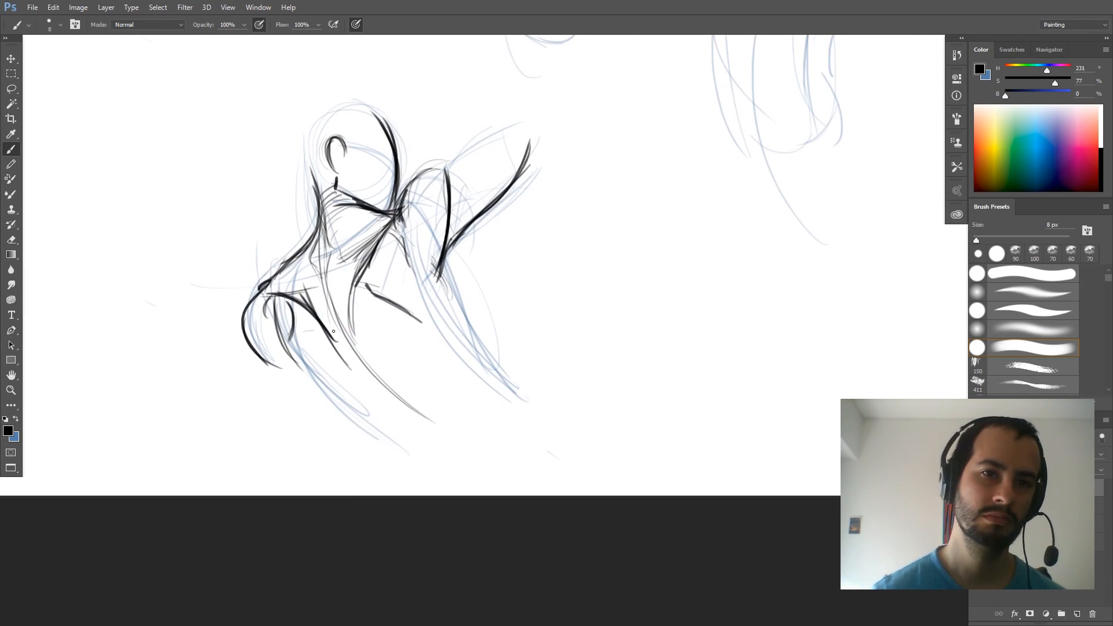
drag(288, 317, 325, 334)
drag(391, 309, 436, 328)
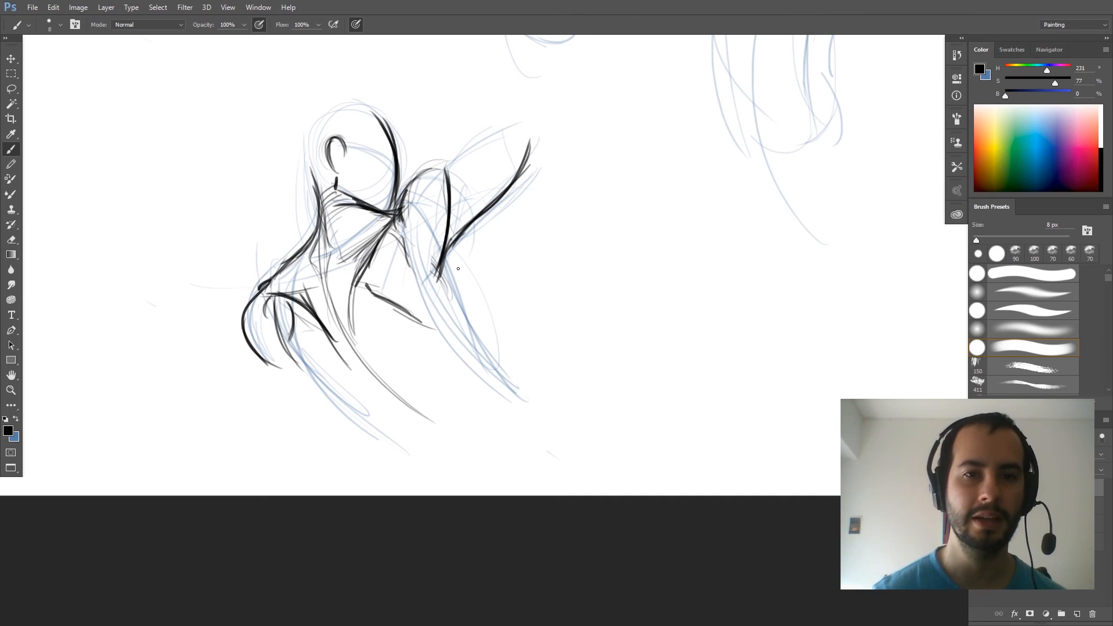
mouse_move(449, 240)
mouse_down()
mouse_move(461, 375)
mouse_move(467, 299)
mouse_move(455, 272)
mouse_up()
drag(408, 192, 516, 118)
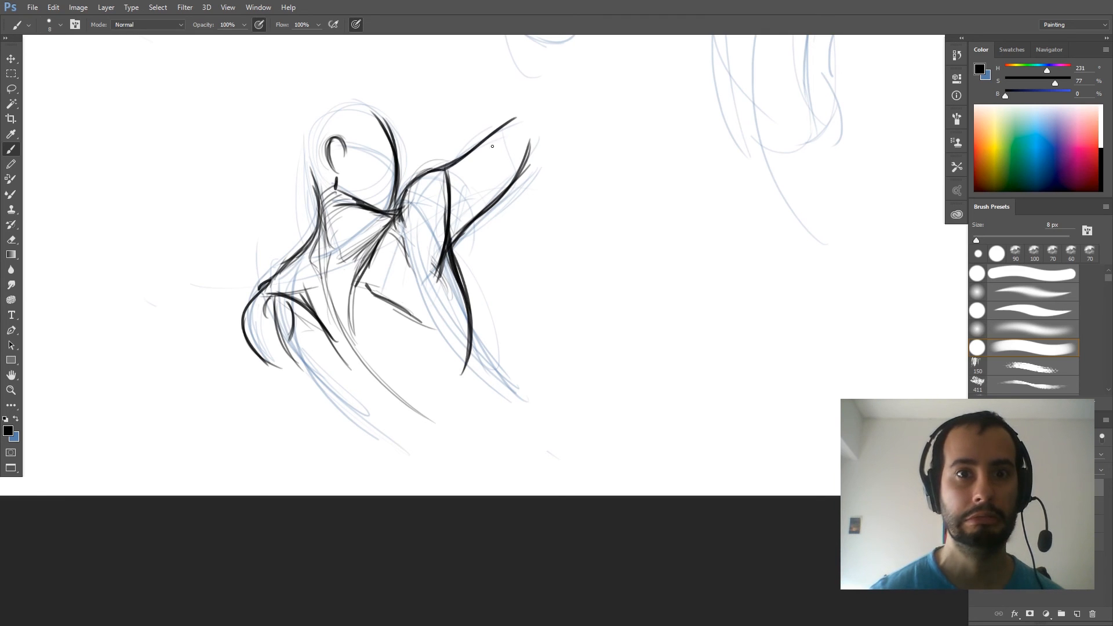
- Darken the fifth figure's neck, lowered shoulder and collarbone lines
drag(317, 250, 313, 175)
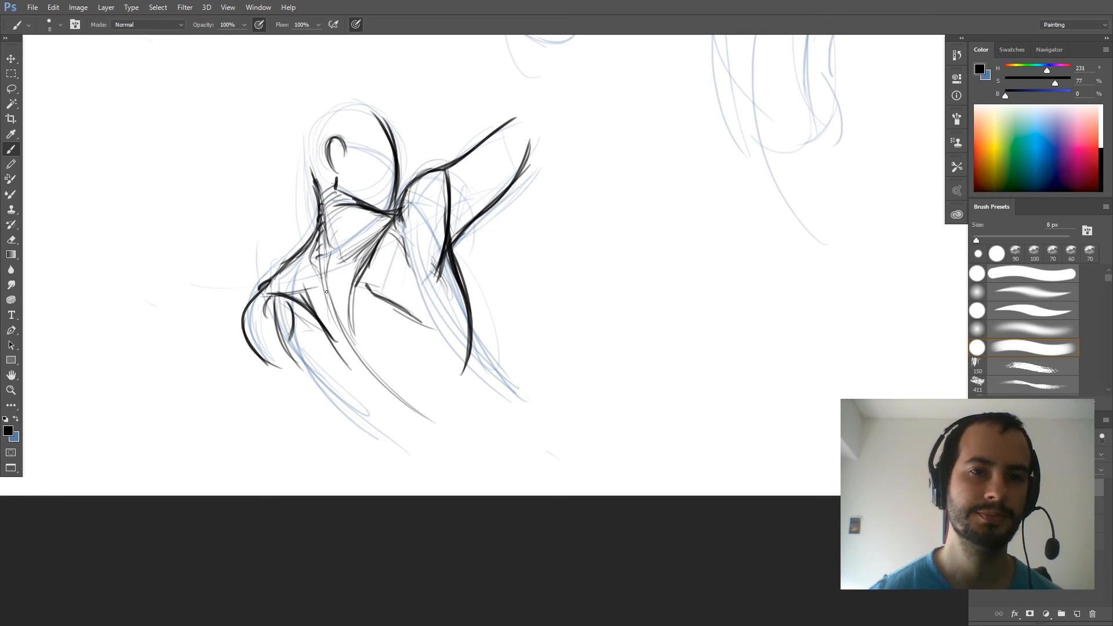
mouse_move(275, 293)
mouse_down()
mouse_move(246, 309)
mouse_move(241, 329)
mouse_up()
drag(258, 284, 239, 317)
drag(262, 305, 325, 285)
drag(374, 253, 350, 310)
mouse_move(397, 208)
mouse_down()
mouse_move(352, 309)
mouse_move(416, 170)
mouse_up()
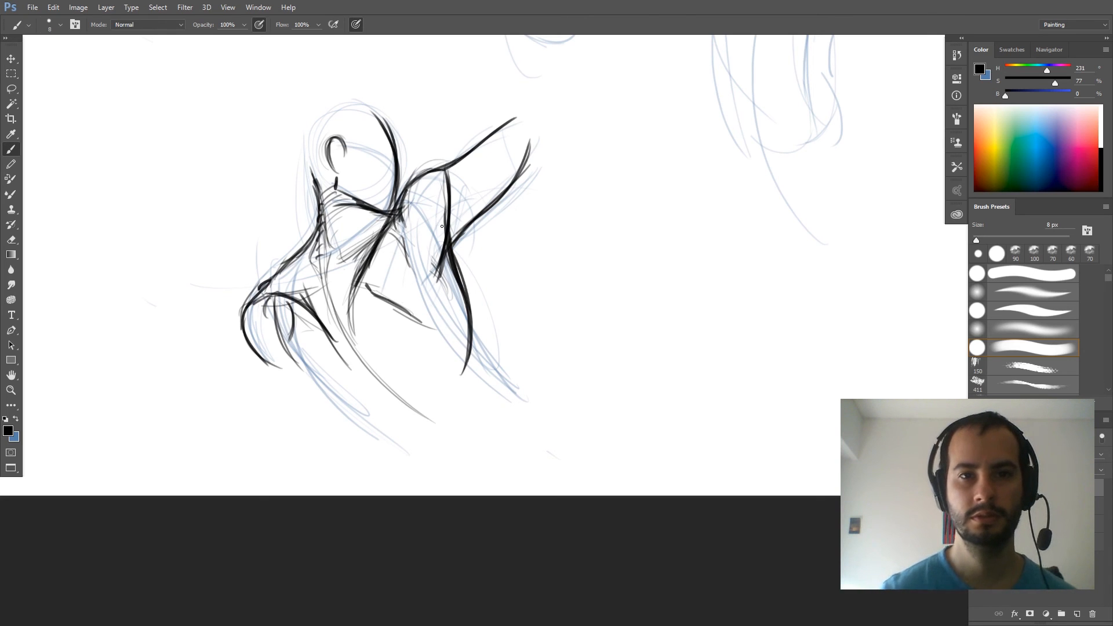
- Flip the canvas view back and review all five figures on the full page
key(ctrl+shift+h)
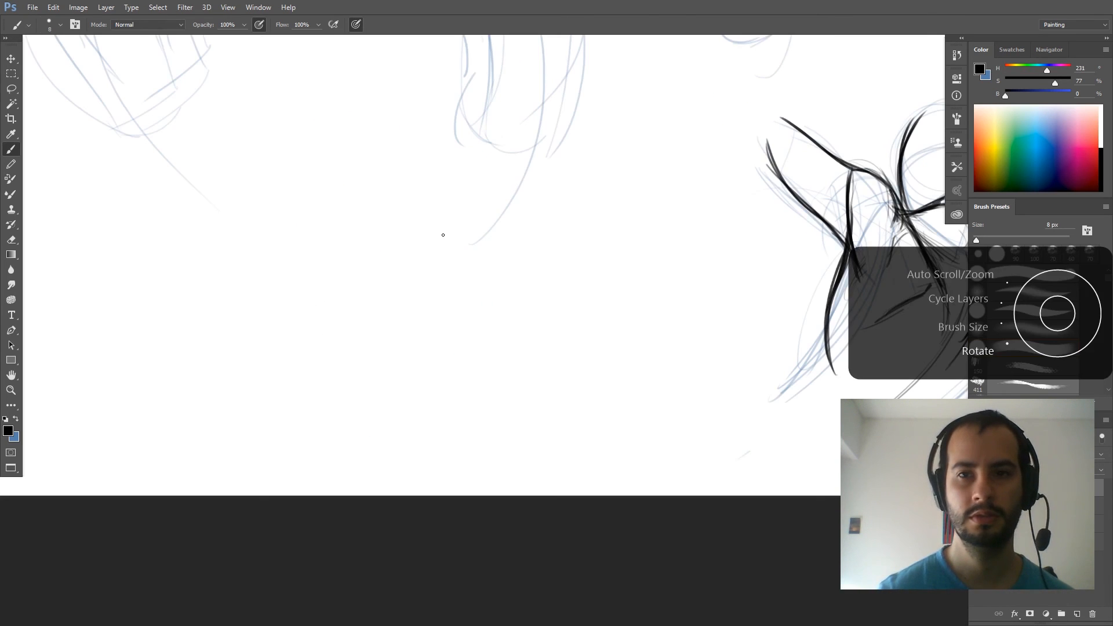
scroll(442, 235, down, 6)
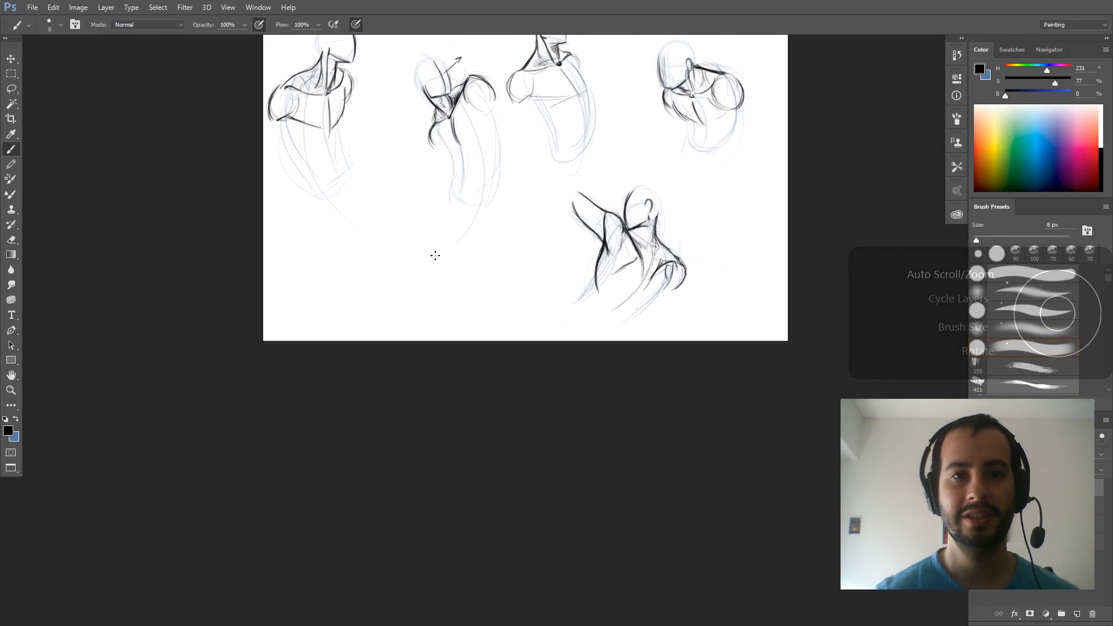
drag(430, 305, 432, 360)
scroll(435, 359, up, 4)
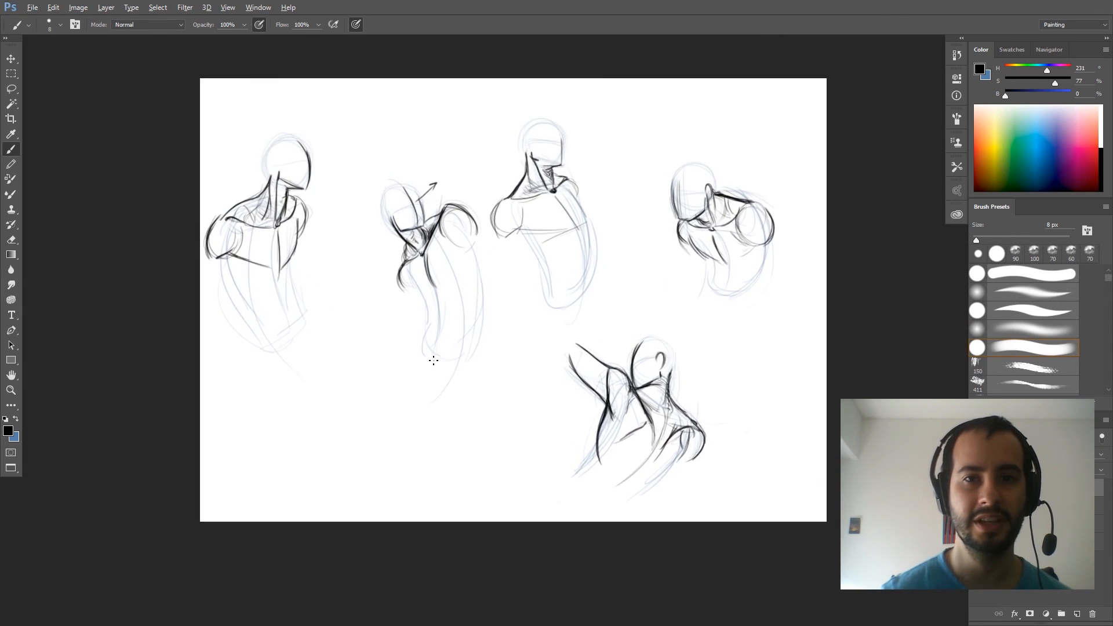
scroll(438, 355, up, 1)
scroll(414, 273, up, 2)
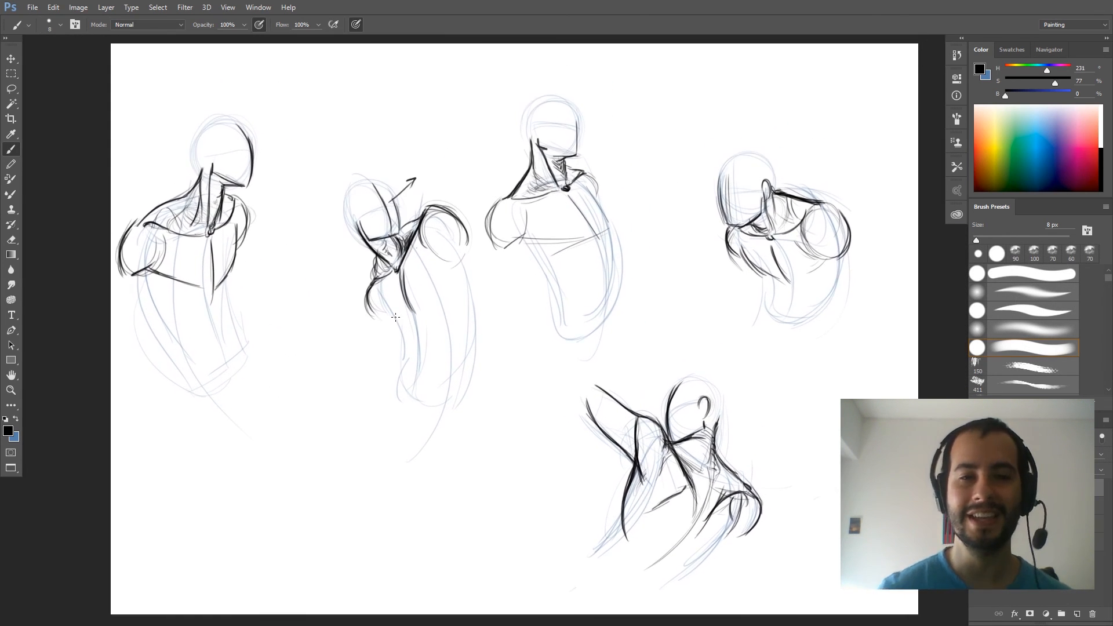